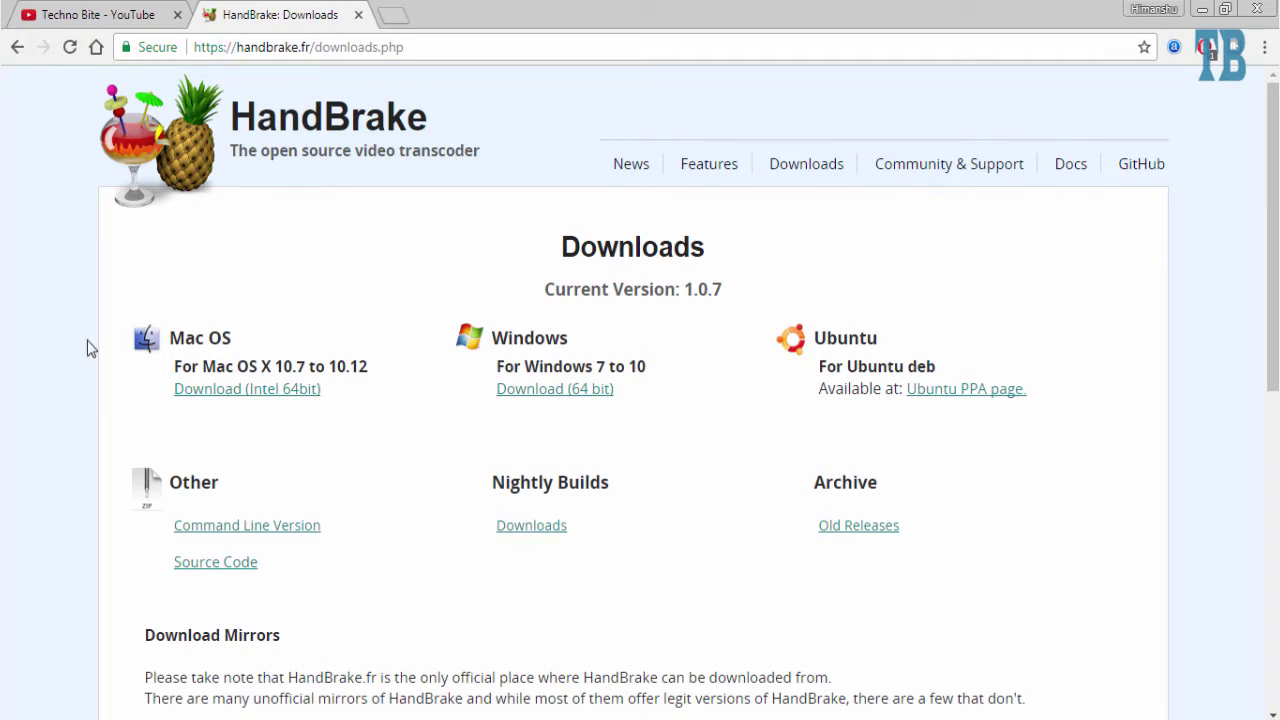
{"action": "mouse_move", "coordinate": [122, 310]}
{"action": "left_mouse_down"}
{"action": "mouse_move", "coordinate": [185, 352]}
{"action": "mouse_move", "coordinate": [394, 416]}
{"action": "left_mouse_up"}
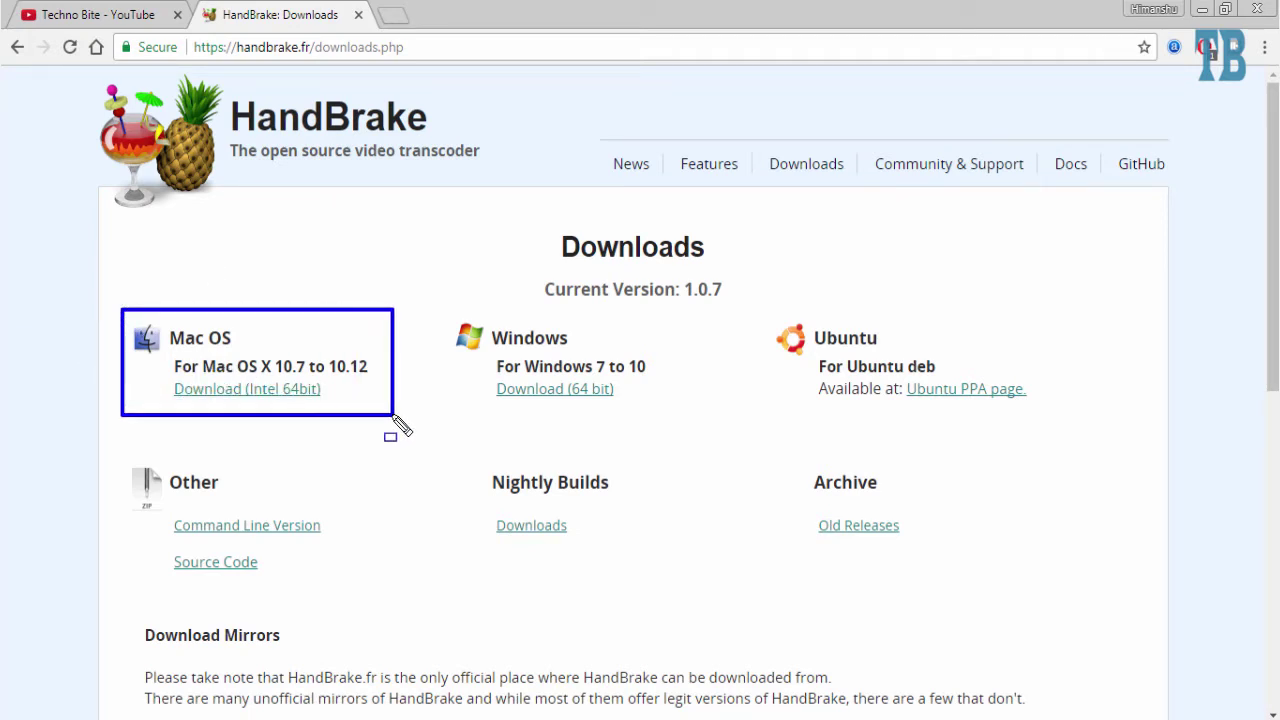
{"action": "mouse_move", "coordinate": [447, 307]}
{"action": "left_mouse_down"}
{"action": "mouse_move", "coordinate": [480, 337]}
{"action": "mouse_move", "coordinate": [676, 413]}
{"action": "left_mouse_up"}
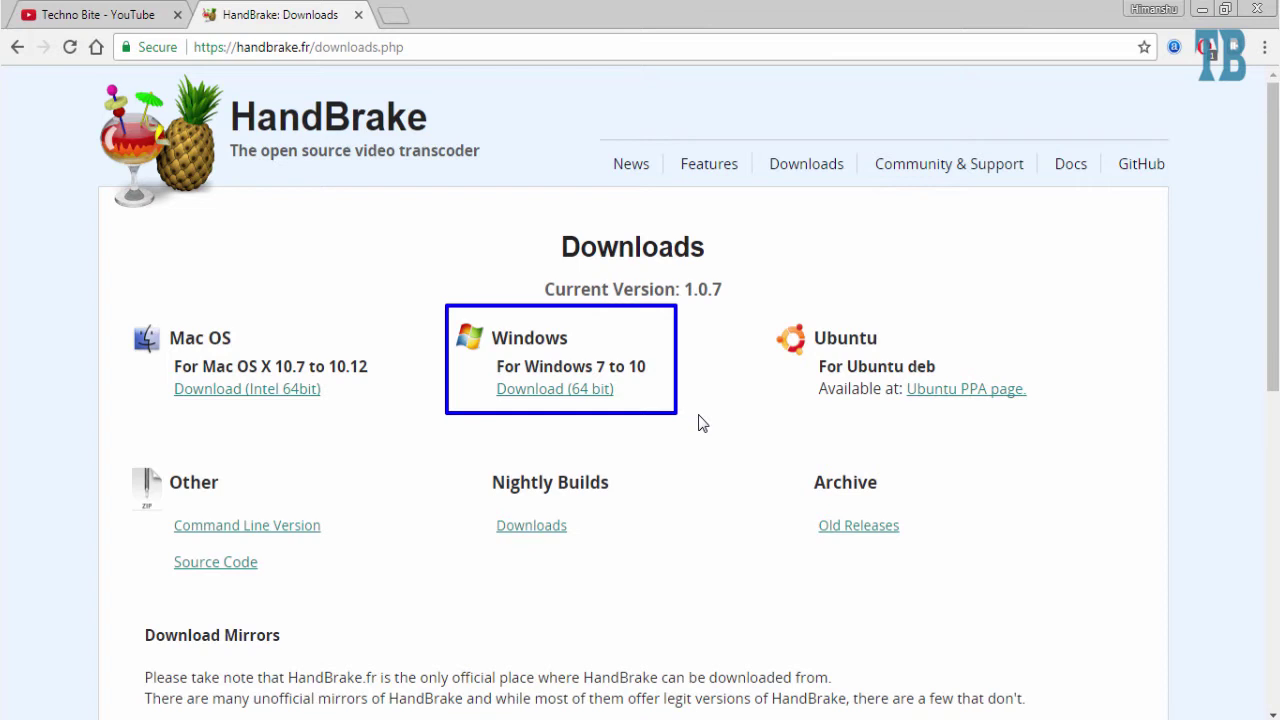
{"action": "left_click", "coordinate": [703, 423]}
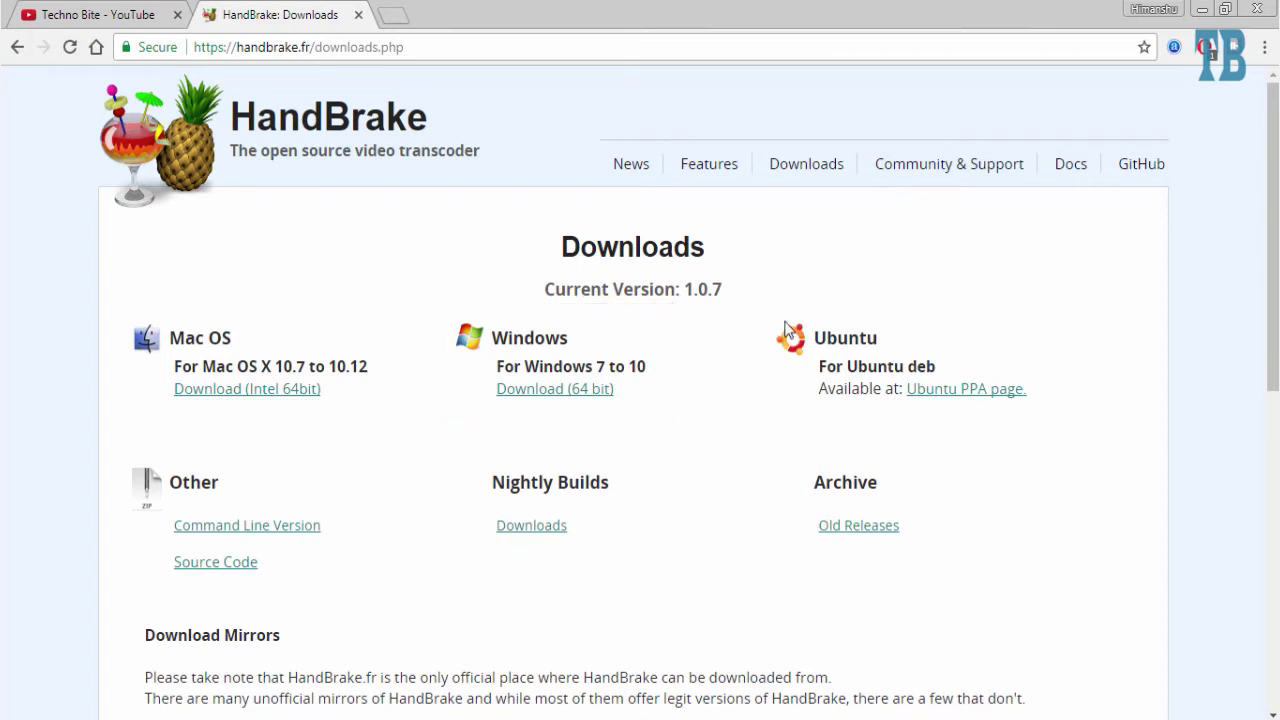
{"action": "left_click_drag", "start_coordinate": [764, 302], "coordinate": [1058, 416]}
{"action": "left_click", "coordinate": [1061, 423]}
- Look through the old HandBrake releases, examine the 1.0.2 Windows downloads, and return to the main Downloads page
{"action": "left_click", "coordinate": [852, 527]}
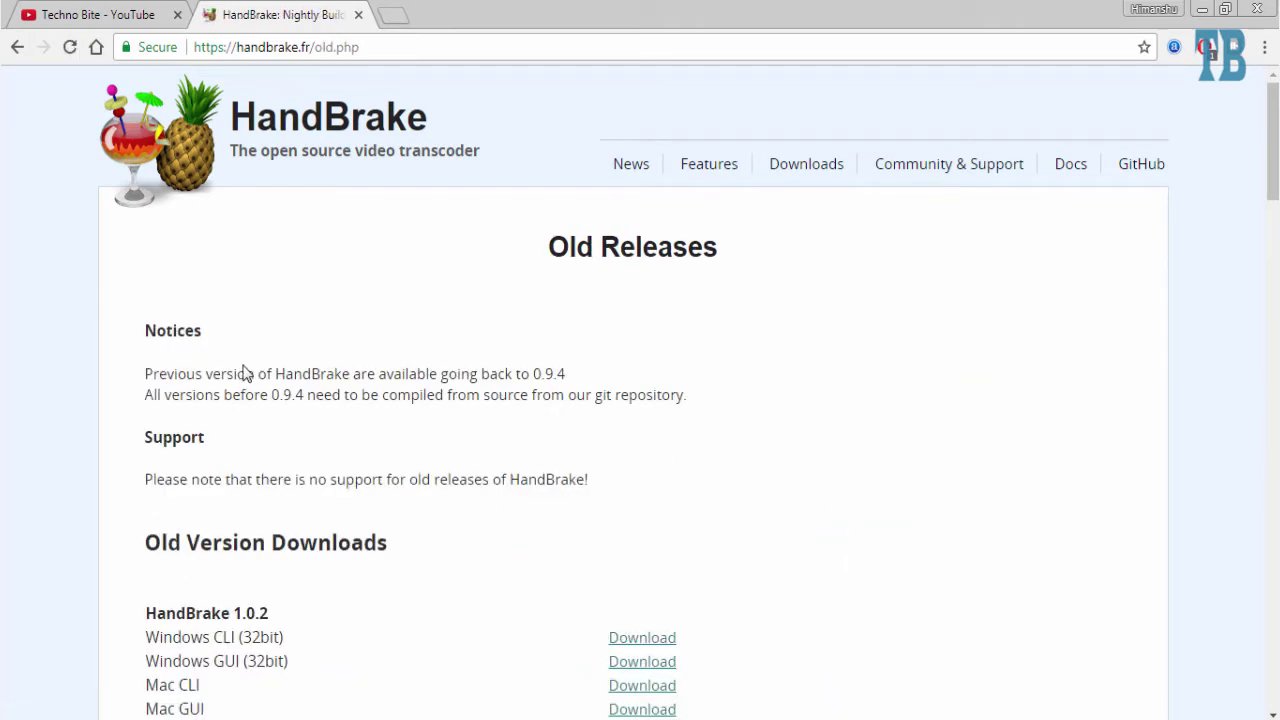
{"action": "scroll", "coordinate": [250, 350], "scroll_direction": "down", "scroll_amount": 3}
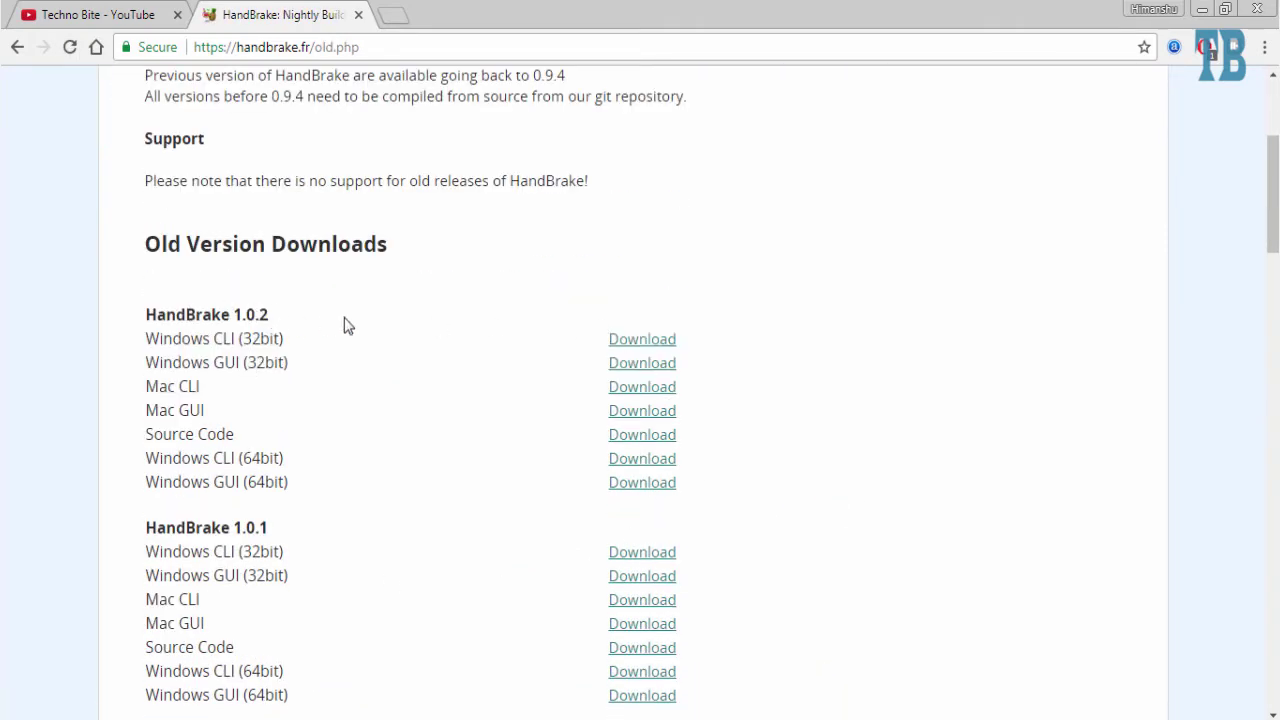
{"action": "left_click_drag", "start_coordinate": [241, 338], "coordinate": [286, 354]}
{"action": "left_click", "coordinate": [18, 47]}
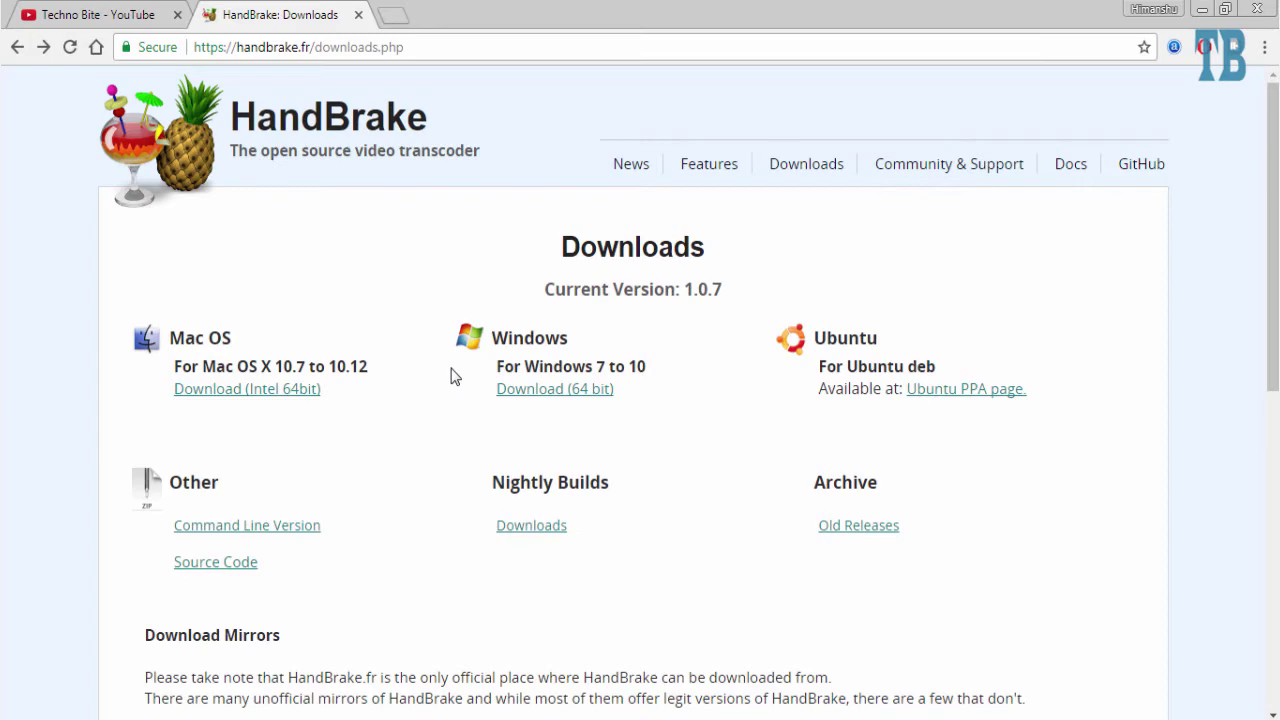
- Start the 64-bit Windows download of HandBrake 1.0.7 and cancel saving the installer
{"action": "left_click", "coordinate": [554, 392]}
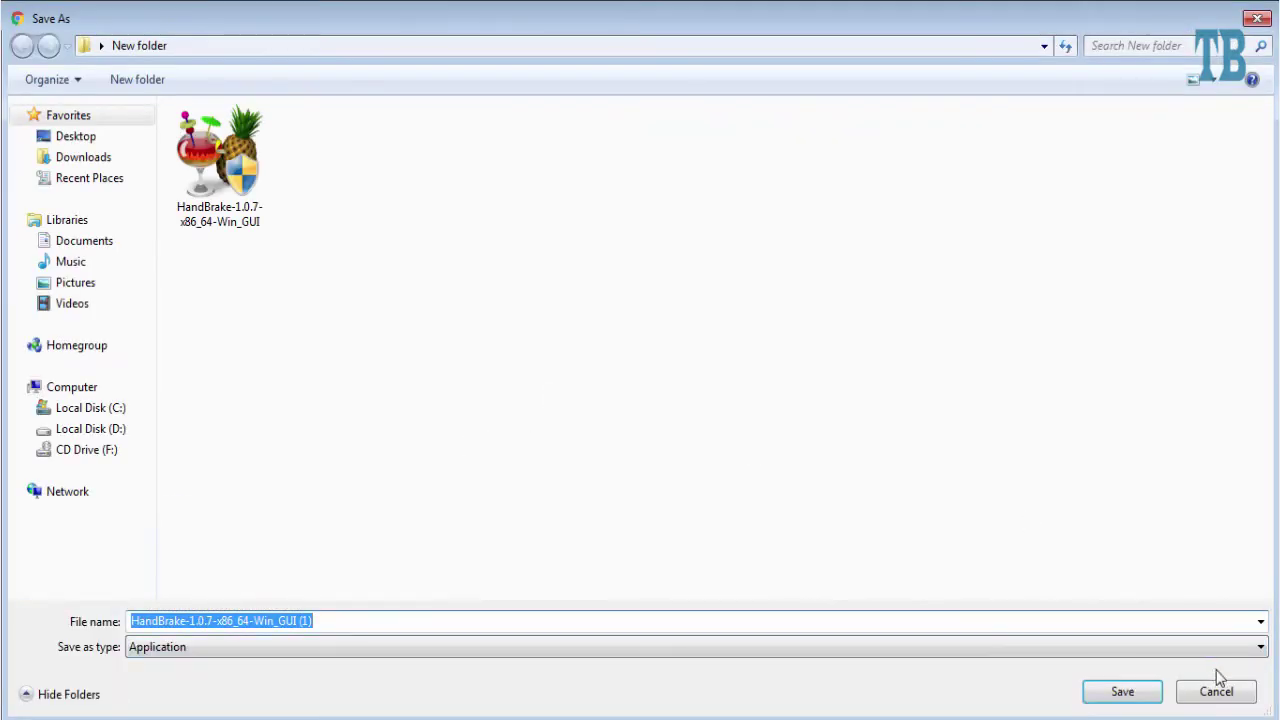
{"action": "left_click", "coordinate": [1214, 689]}
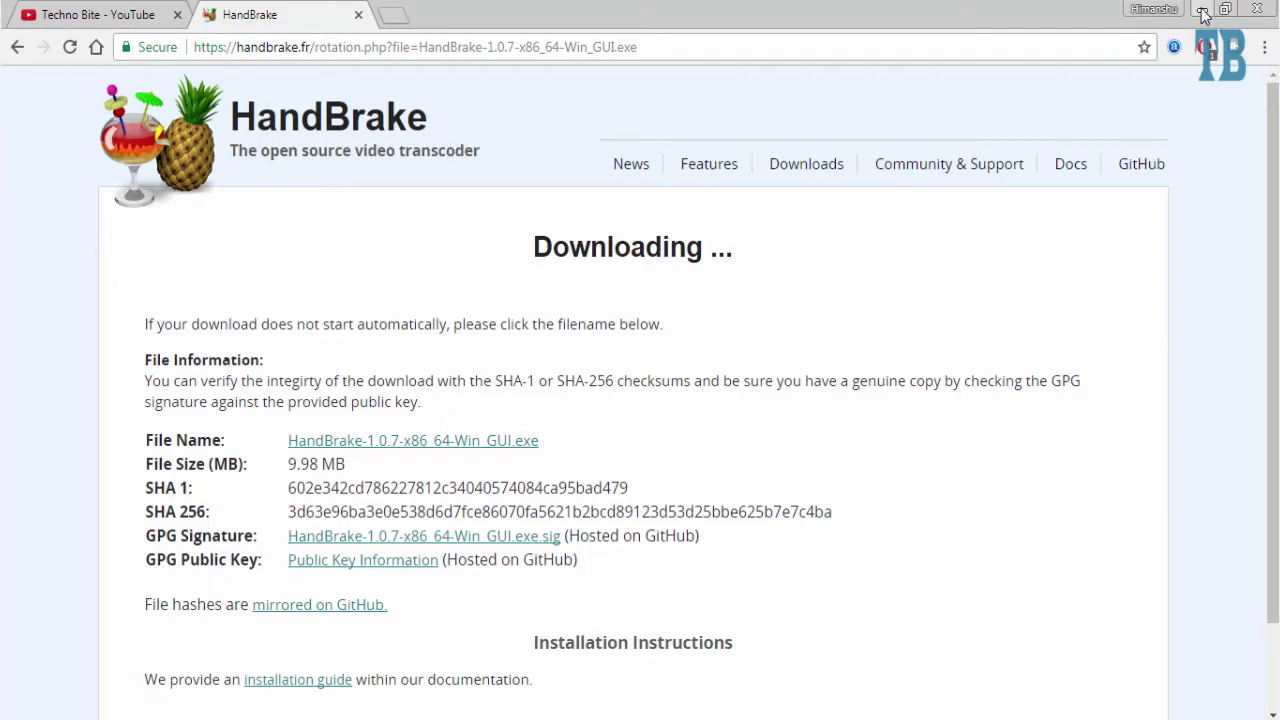
- Minimize the browser, launch HandBrake from the desktop, and dismiss its source selection
{"action": "left_click", "coordinate": [1203, 12]}
{"action": "left_click", "coordinate": [45, 162]}
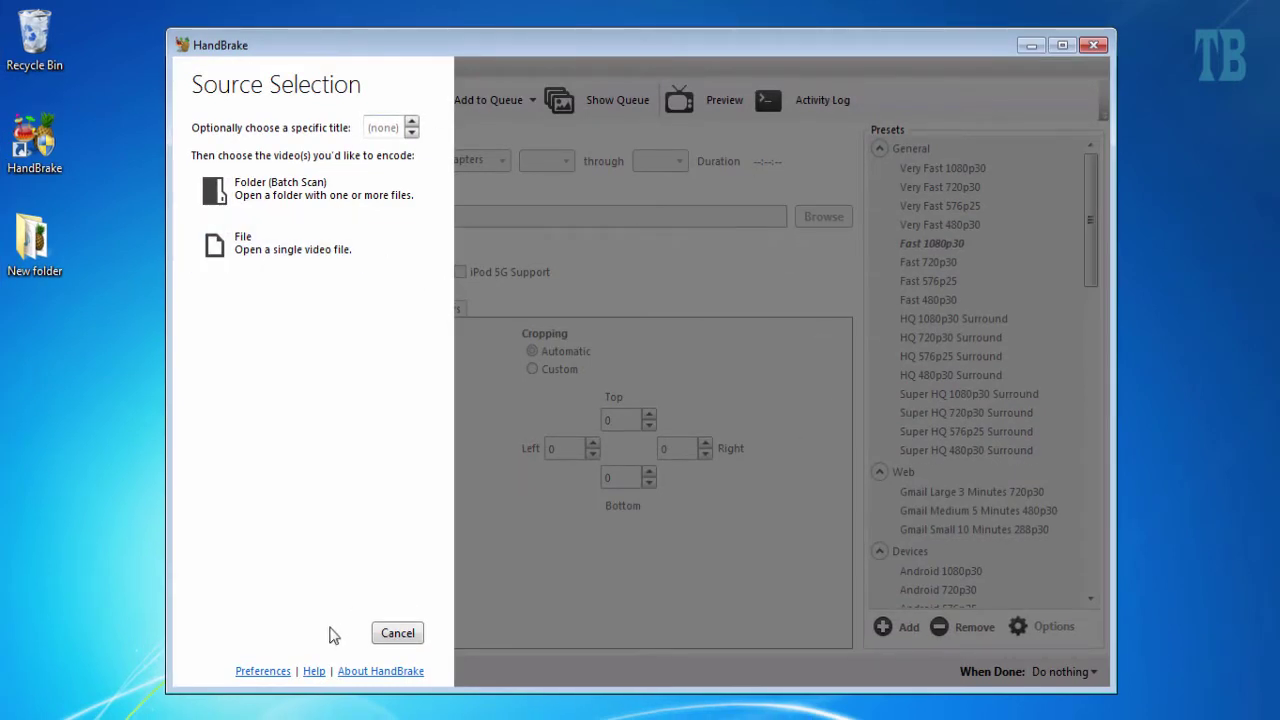
{"action": "left_click", "coordinate": [397, 633]}
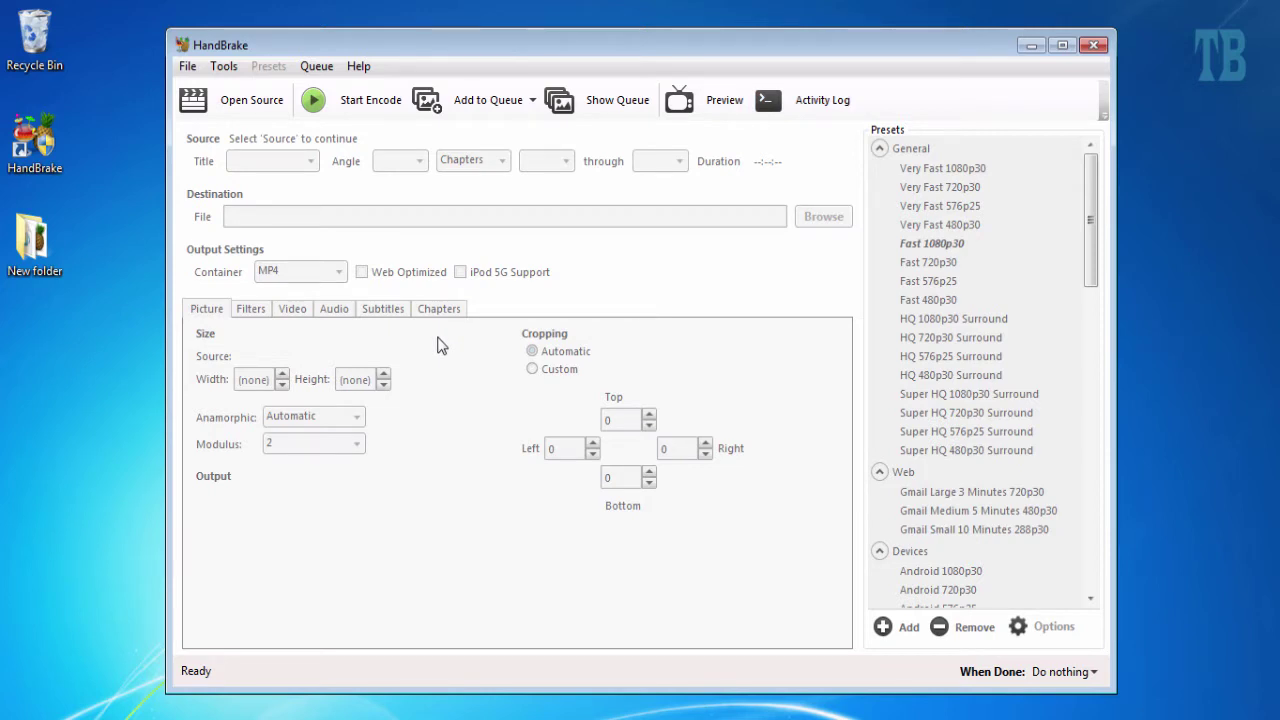
- Load the single video file Lower Third from New folder as the source, checking its file size in the properties before opening it
{"action": "left_click", "coordinate": [274, 106]}
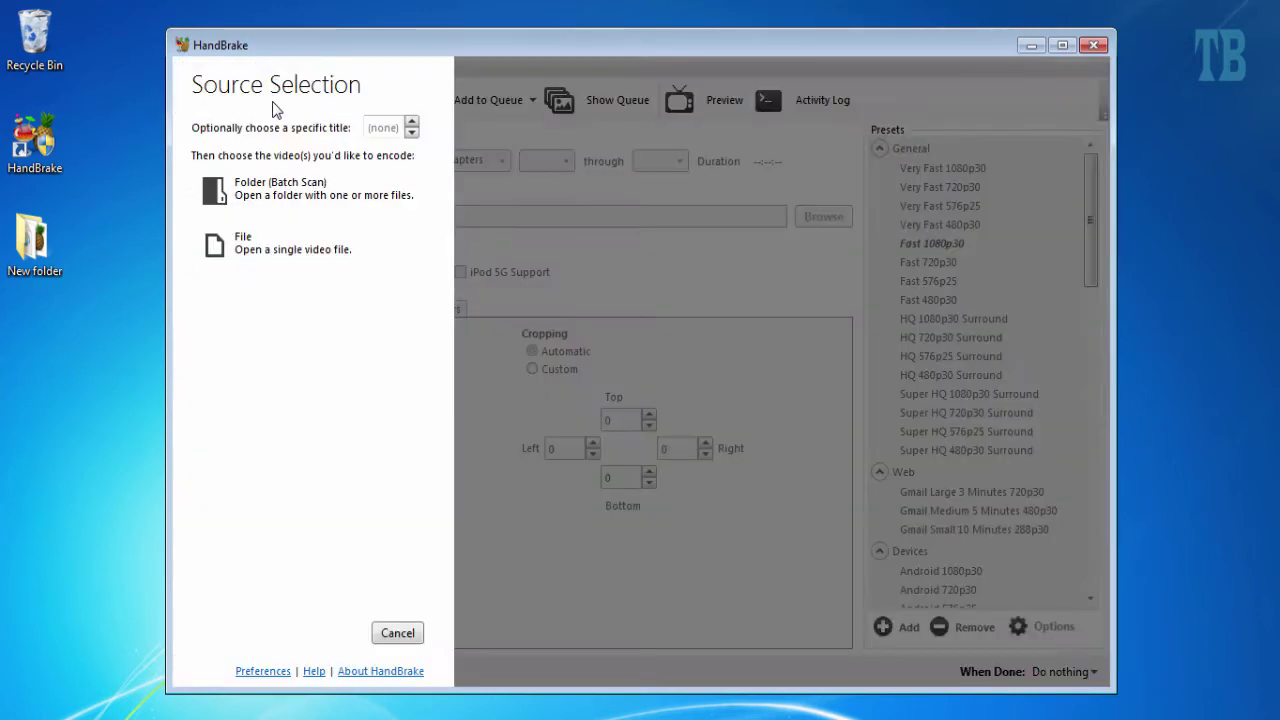
{"action": "left_click", "coordinate": [307, 259]}
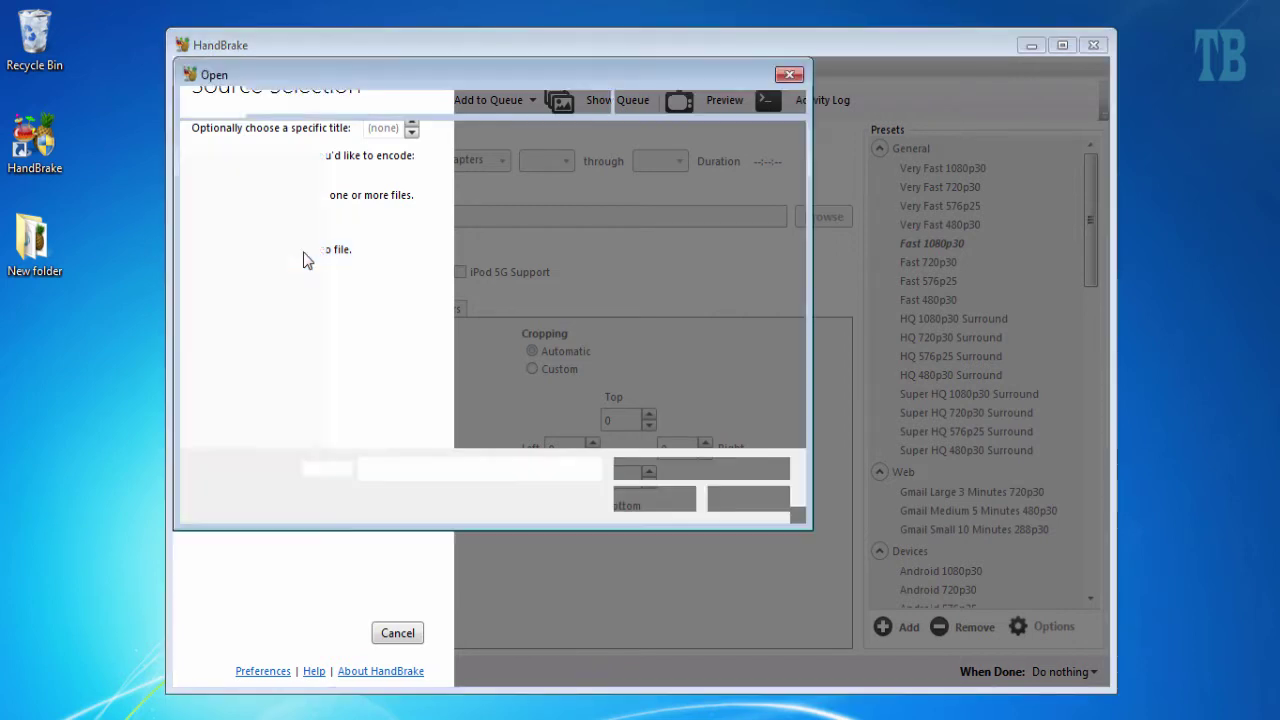
{"action": "left_click", "coordinate": [504, 210]}
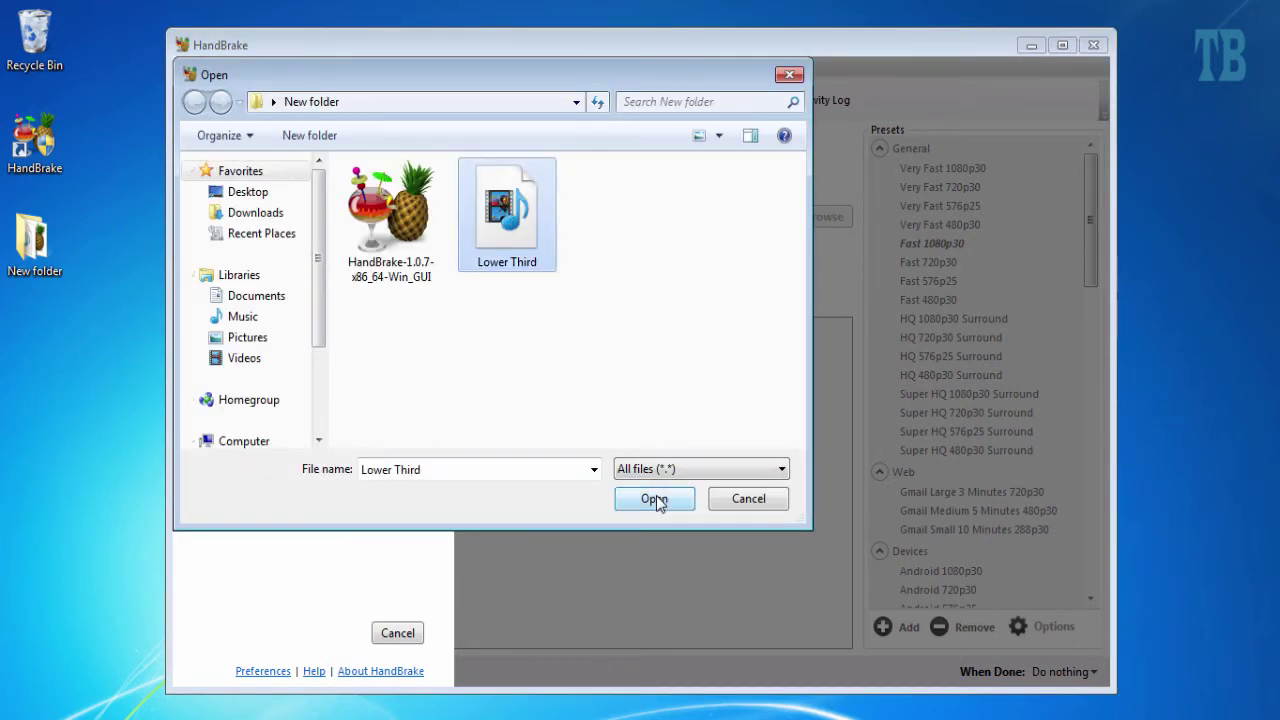
{"action": "right_click", "coordinate": [500, 222]}
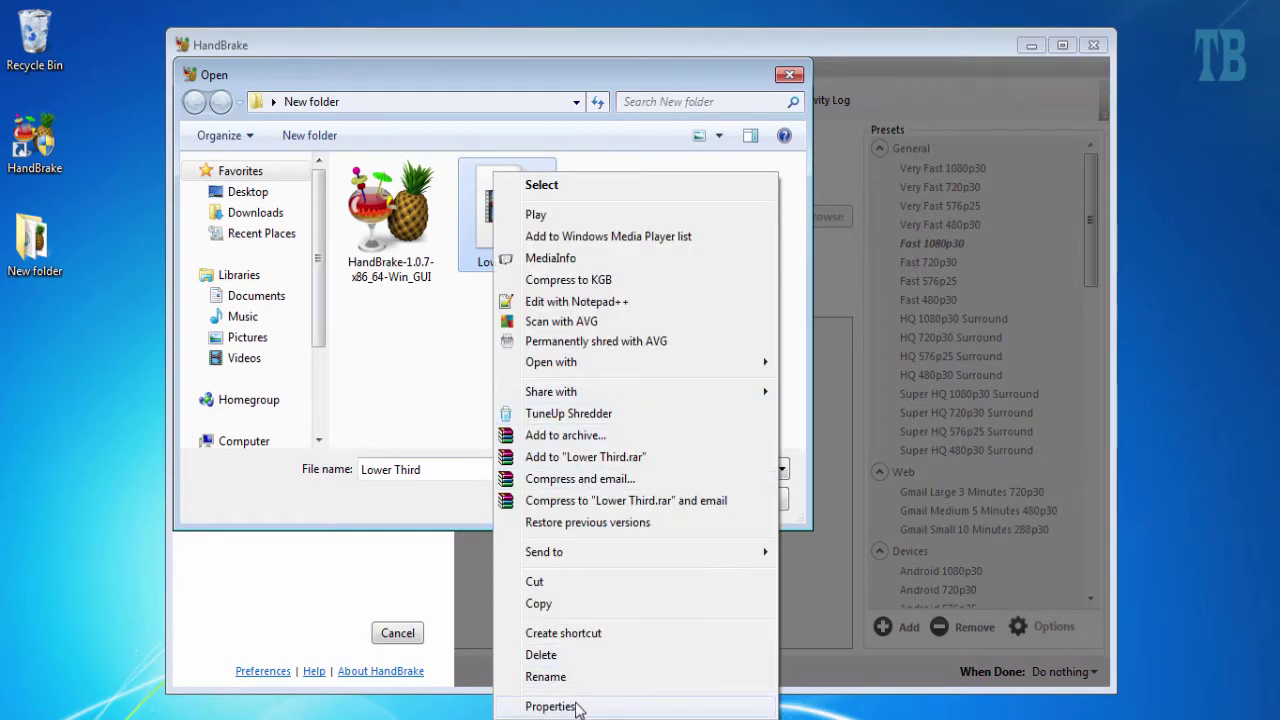
{"action": "left_click", "coordinate": [576, 706]}
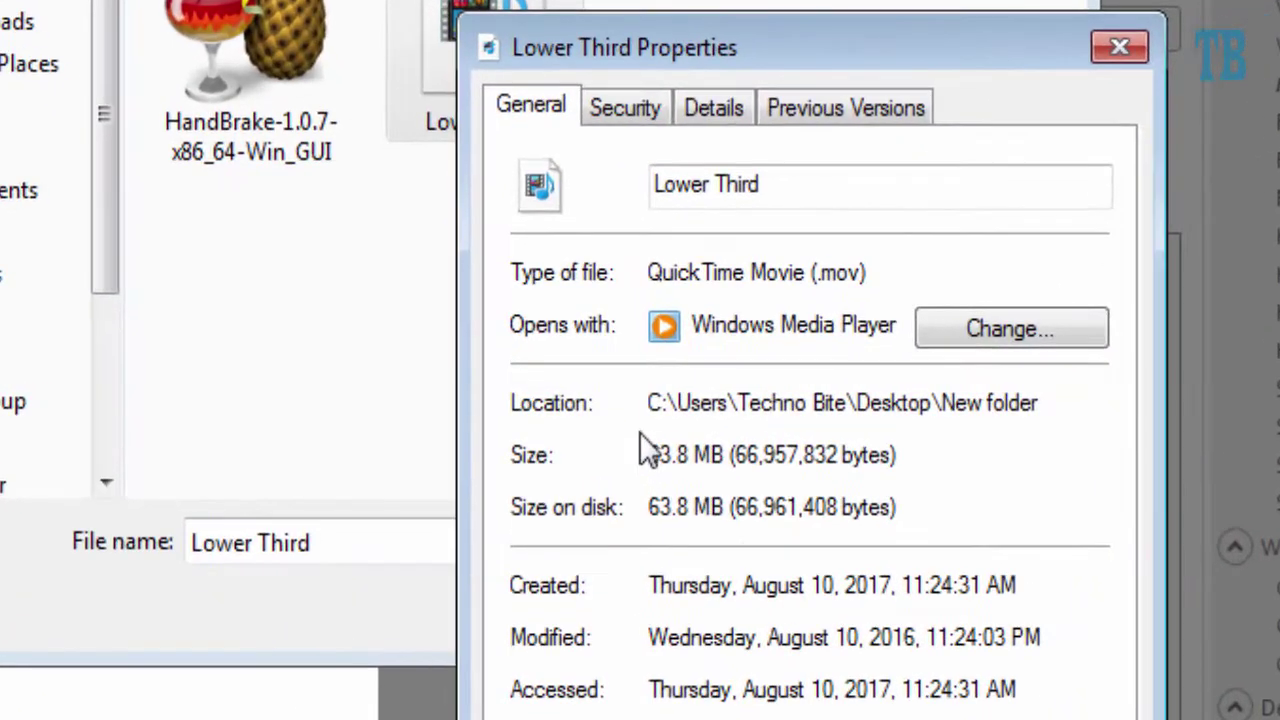
{"action": "left_click_drag", "start_coordinate": [639, 430], "coordinate": [920, 535]}
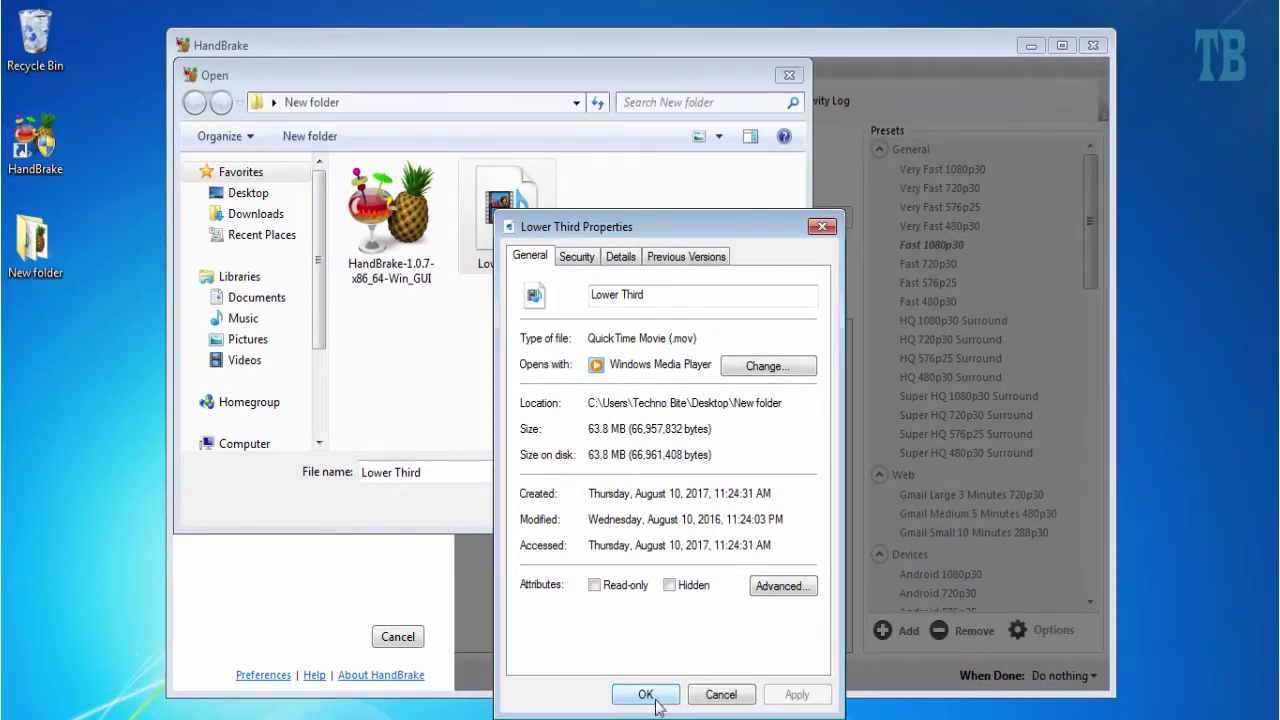
{"action": "left_click", "coordinate": [655, 703]}
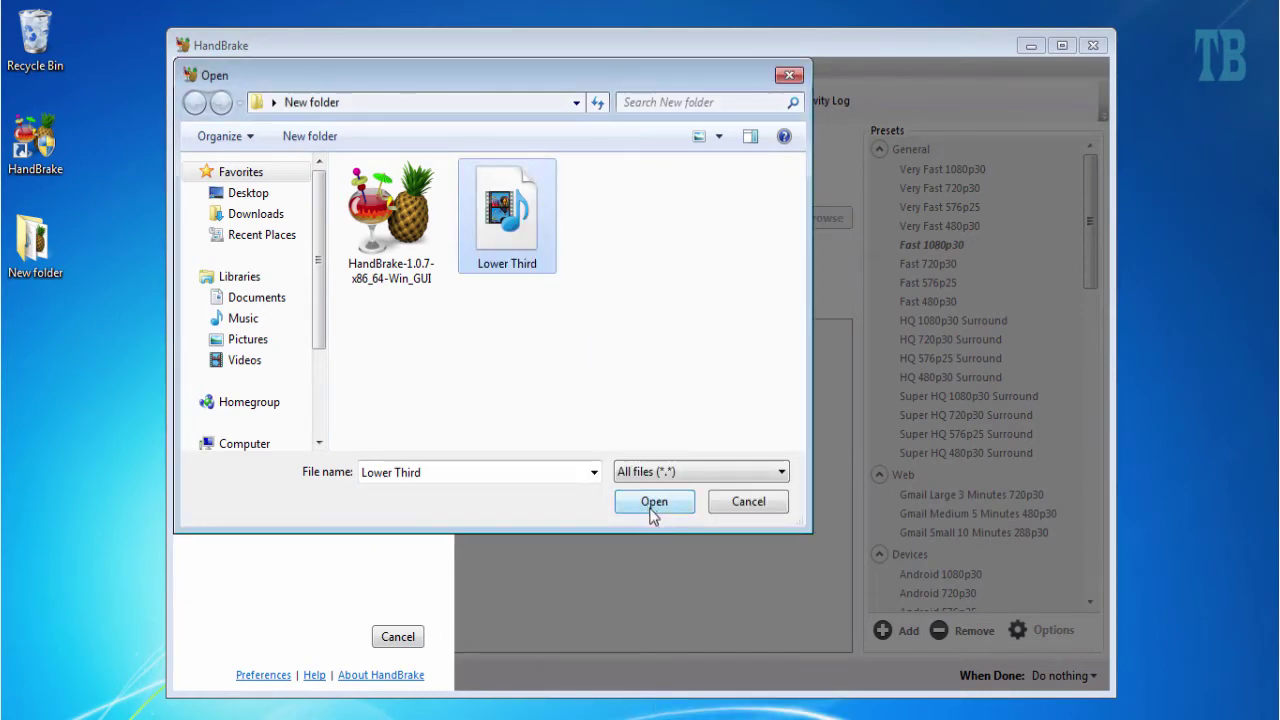
{"action": "left_click", "coordinate": [652, 512]}
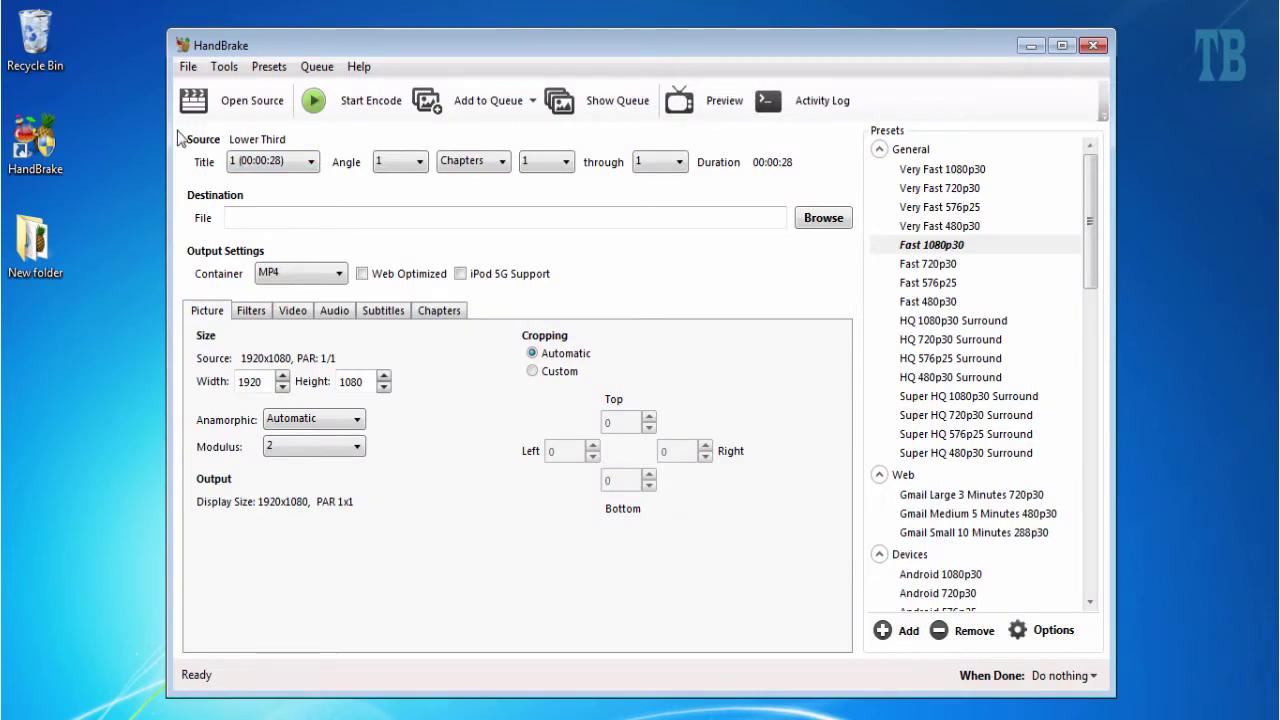
{"action": "mouse_move", "coordinate": [180, 127]}
{"action": "left_mouse_down"}
{"action": "mouse_move", "coordinate": [300, 173]}
{"action": "mouse_move", "coordinate": [810, 174]}
{"action": "left_mouse_up"}
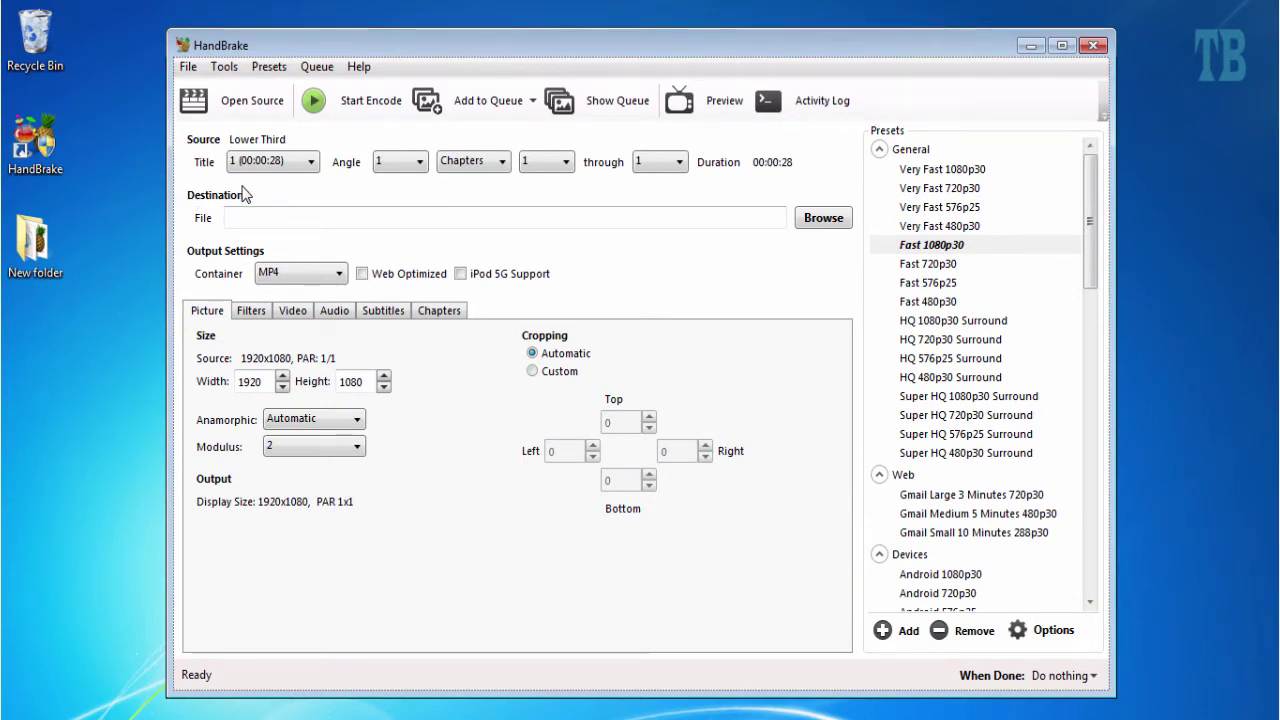
{"action": "mouse_move", "coordinate": [180, 182]}
{"action": "left_mouse_down"}
{"action": "mouse_move", "coordinate": [286, 202]}
{"action": "mouse_move", "coordinate": [737, 225]}
{"action": "mouse_move", "coordinate": [852, 243]}
{"action": "mouse_move", "coordinate": [865, 258]}
{"action": "left_mouse_up"}
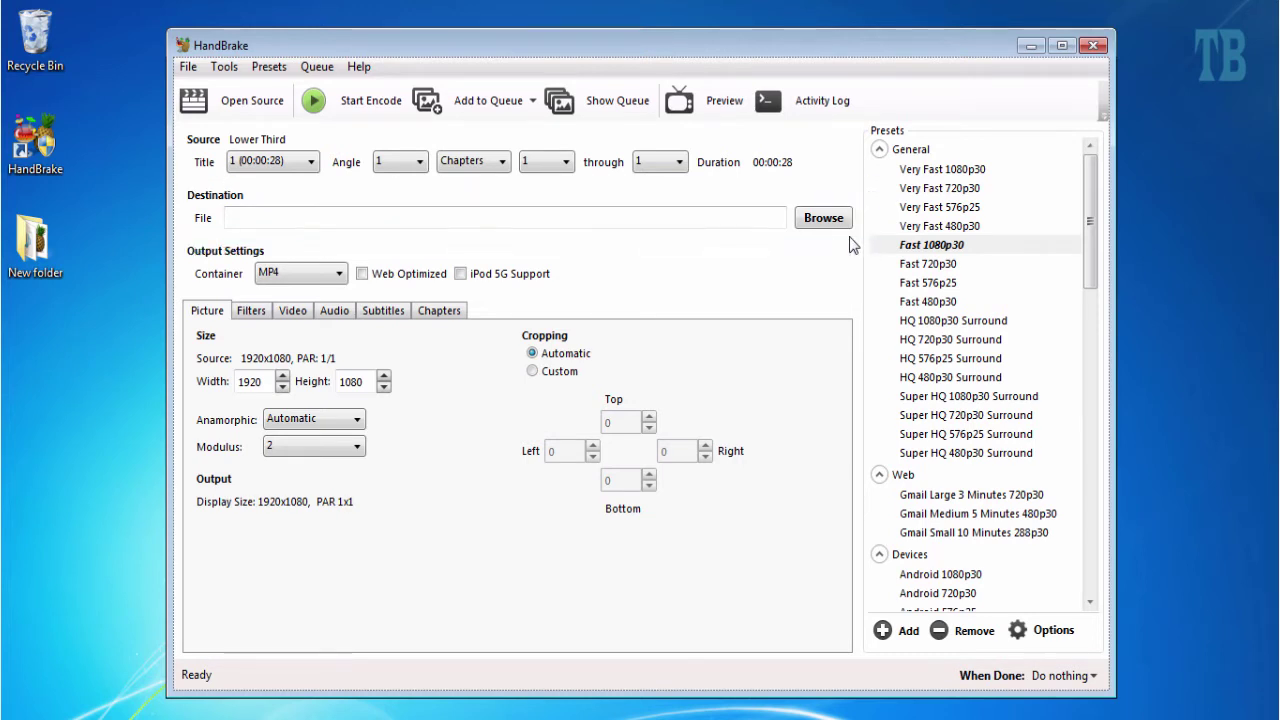
- Set the output destination to an mp4 file named demo in New folder
{"action": "left_click", "coordinate": [824, 218]}
{"action": "type", "text": "demo"}
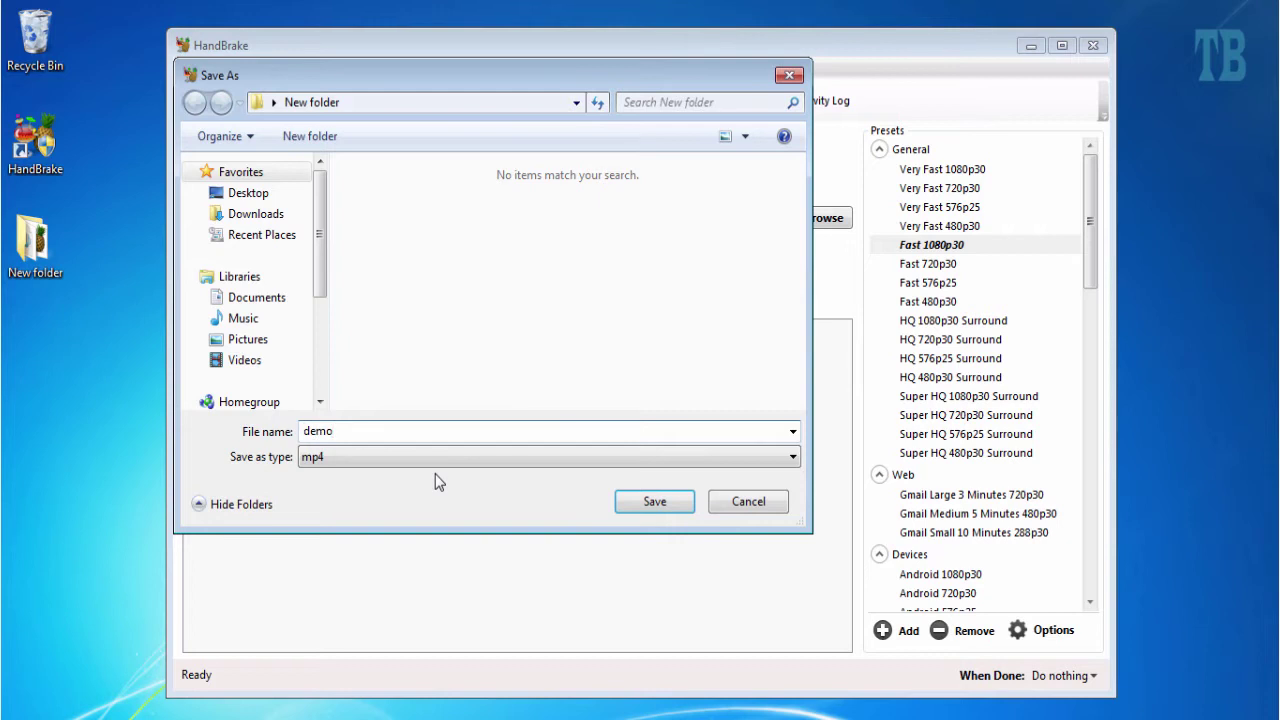
{"action": "left_click", "coordinate": [672, 503]}
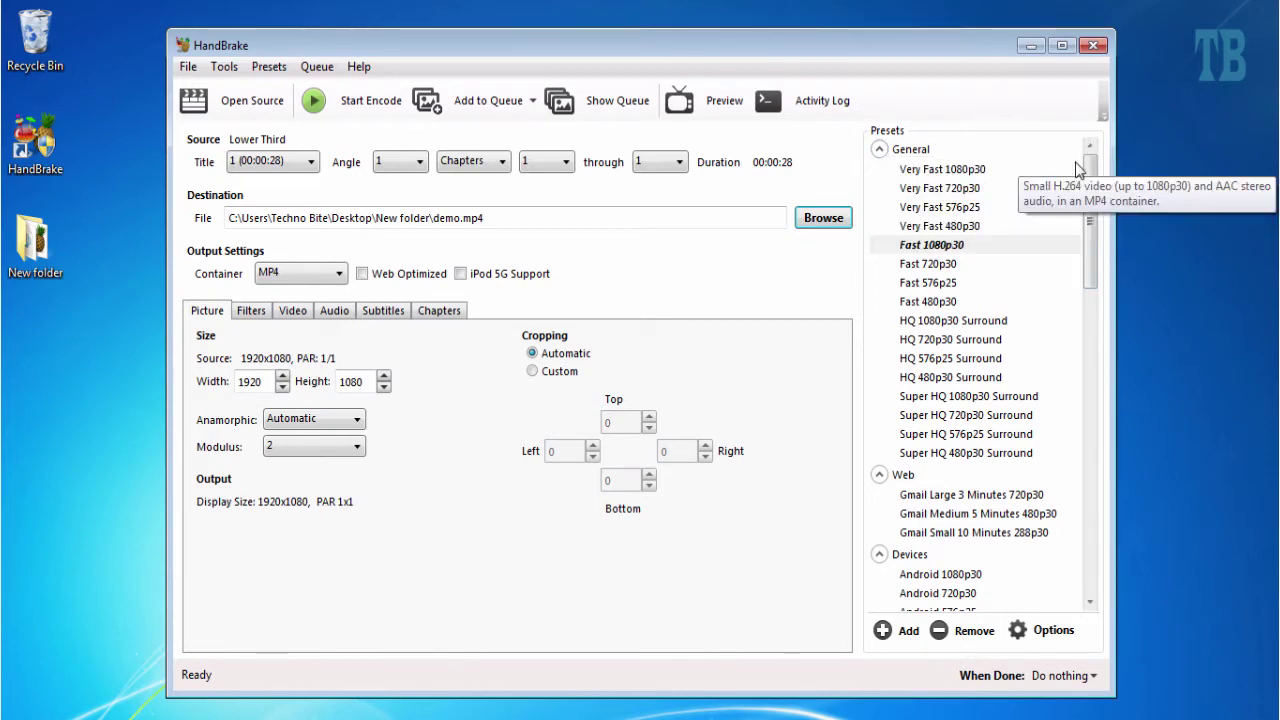
- Try the iPhone & iPod touch and Android Tablet presets, and settle on the Legacy preset Normal
{"action": "left_click_drag", "start_coordinate": [1087, 182], "coordinate": [1088, 498]}
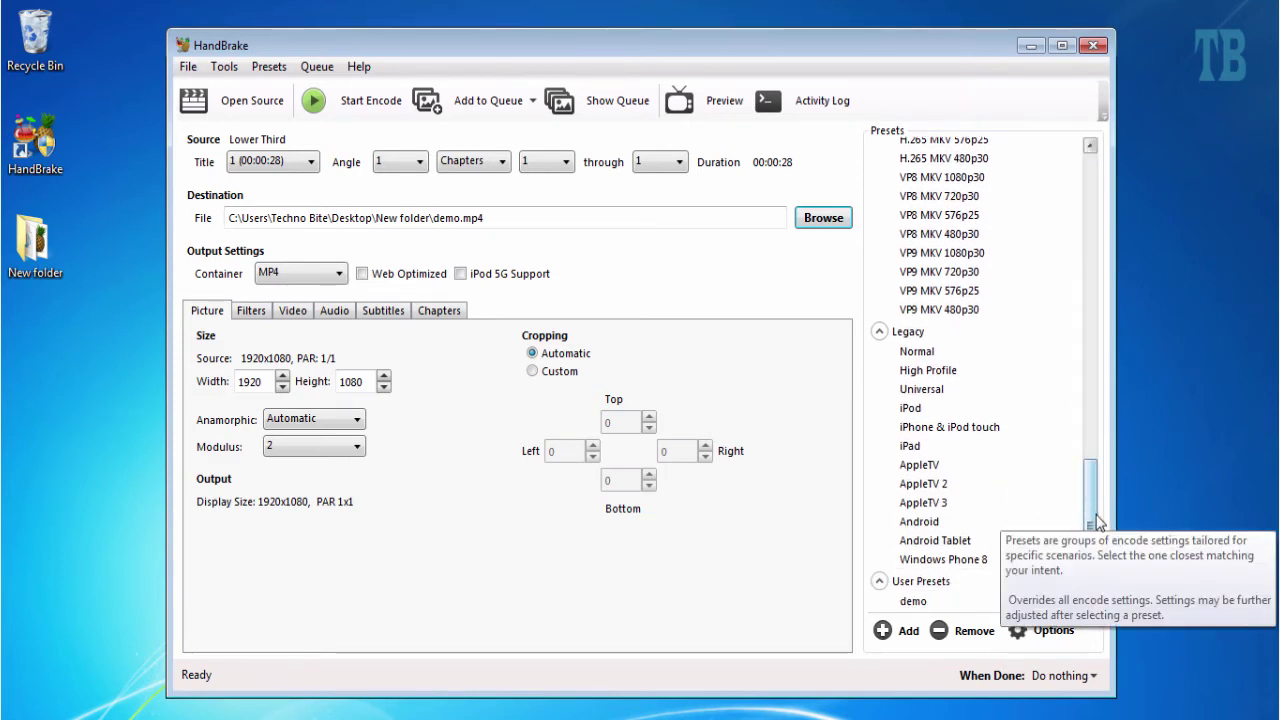
{"action": "left_click", "coordinate": [947, 428]}
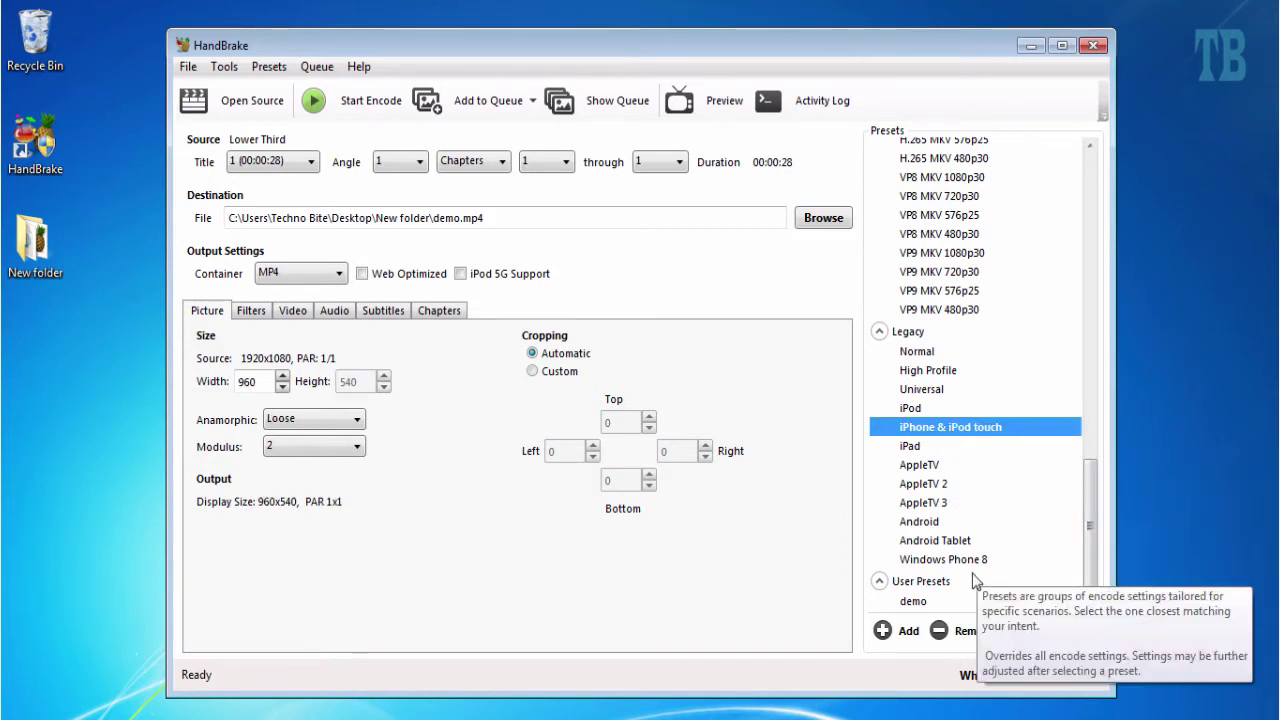
{"action": "left_click", "coordinate": [968, 545]}
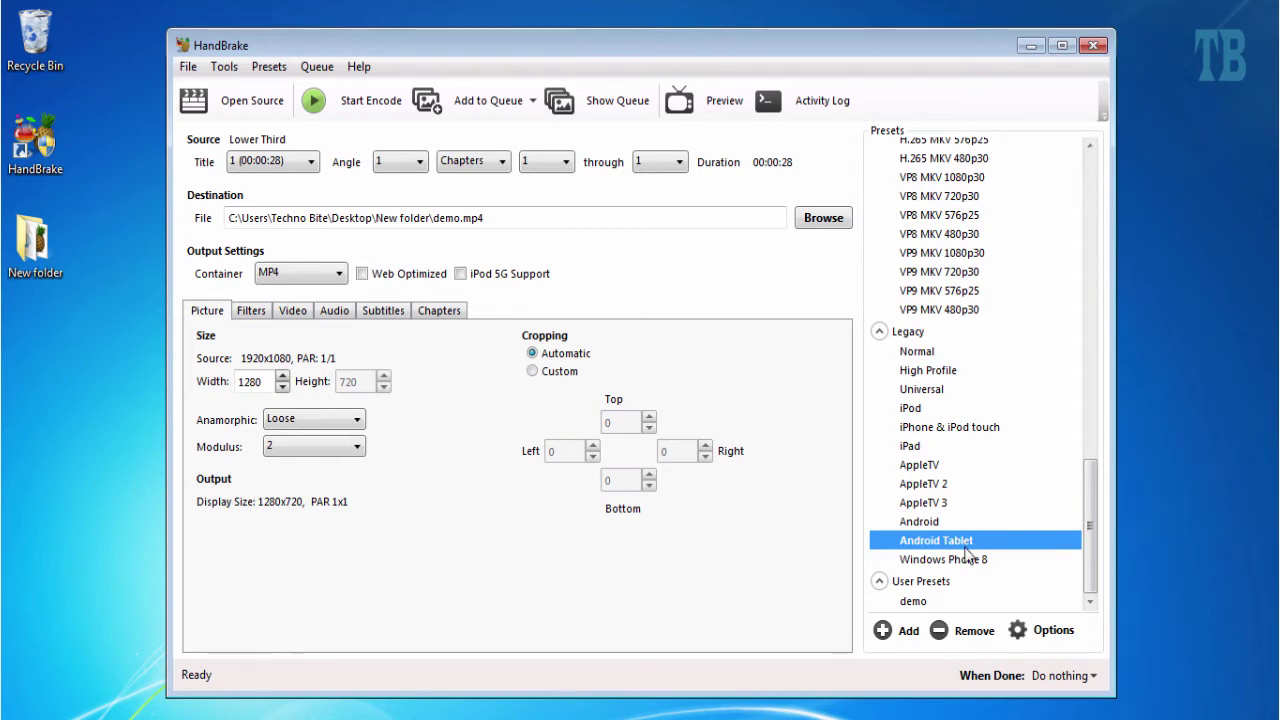
{"action": "left_click", "coordinate": [911, 352]}
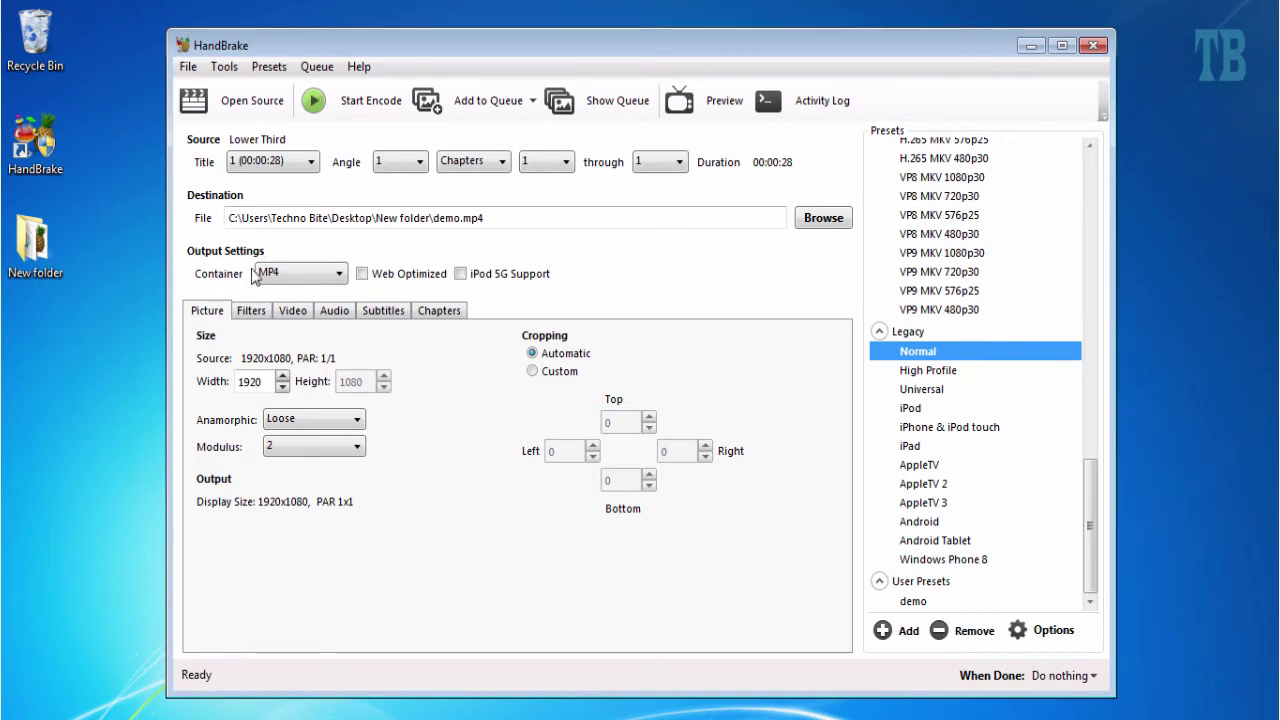
- Choose MP4 as the output container and enable Web Optimized
{"action": "left_click", "coordinate": [306, 279]}
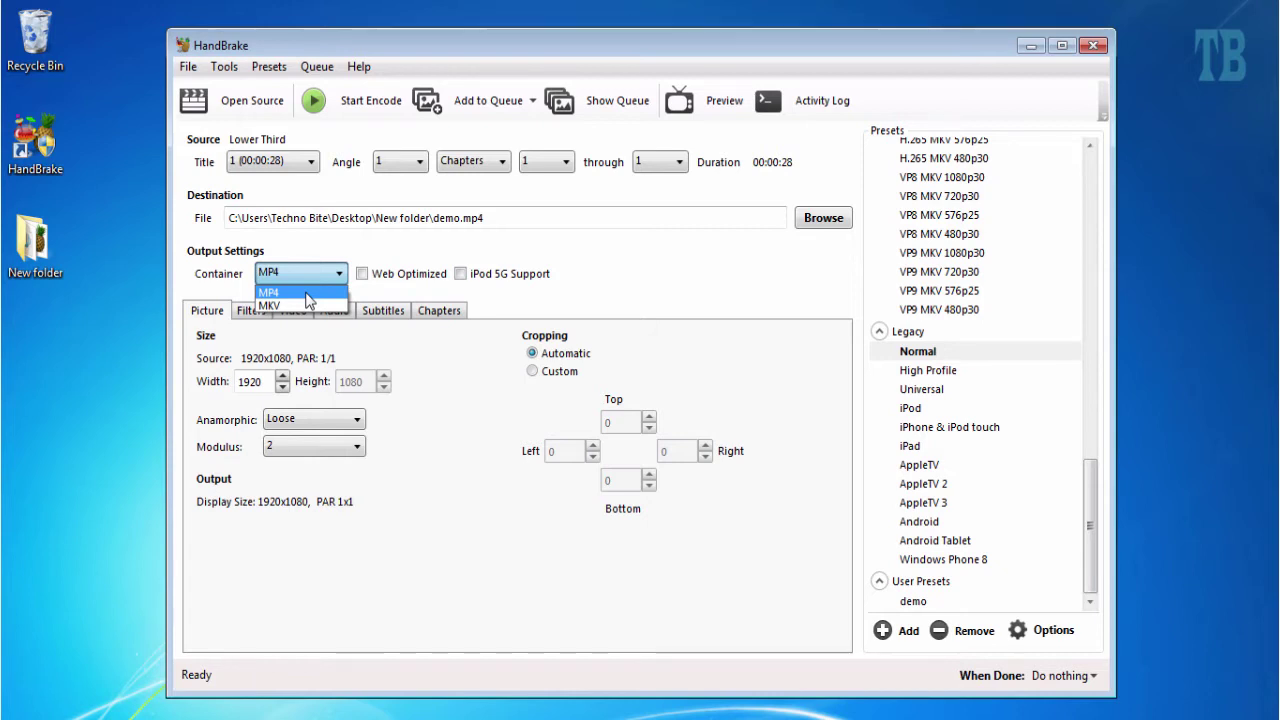
{"action": "left_click", "coordinate": [307, 294]}
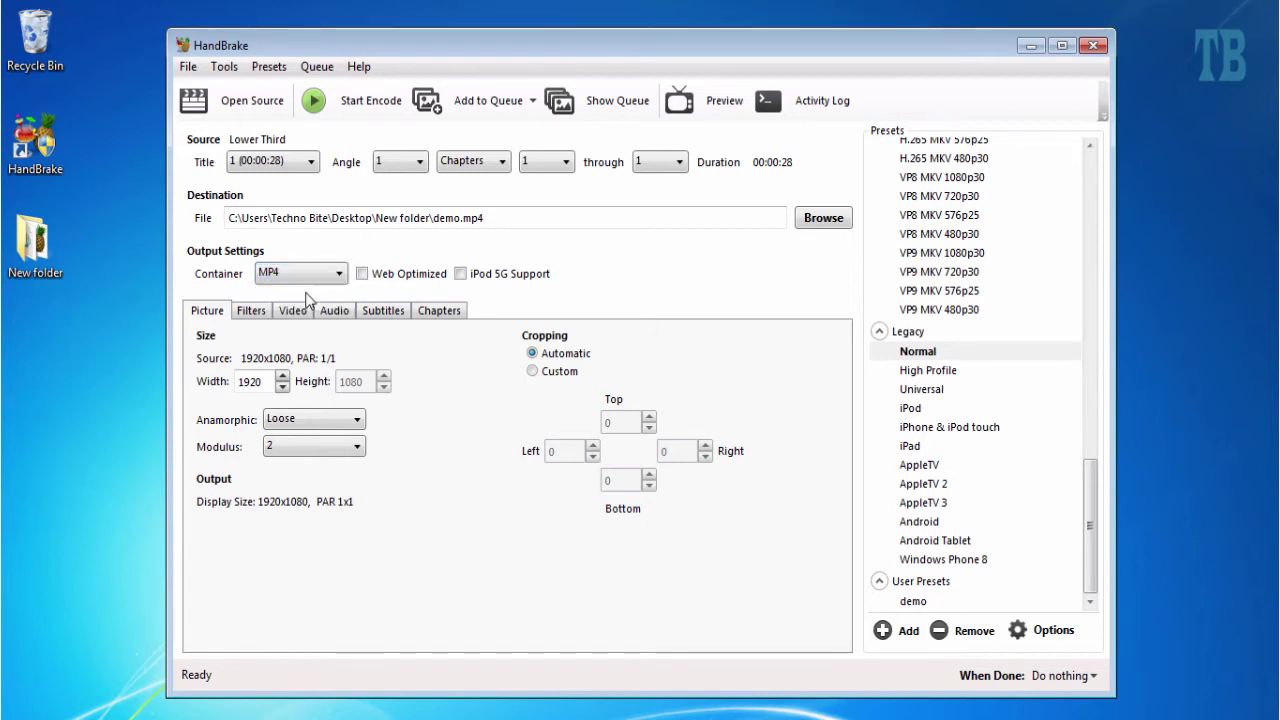
{"action": "left_click", "coordinate": [363, 274]}
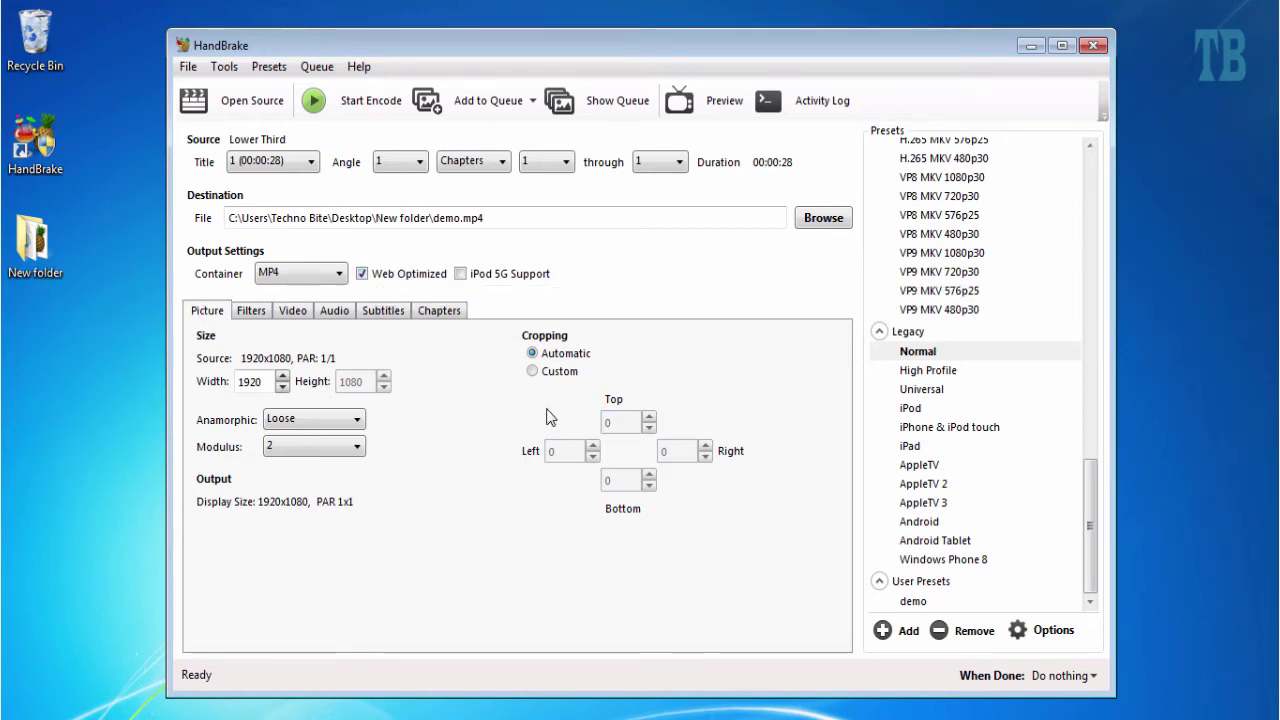
- Set the picture cropping mode to Custom
{"action": "left_click_drag", "start_coordinate": [508, 322], "coordinate": [768, 541]}
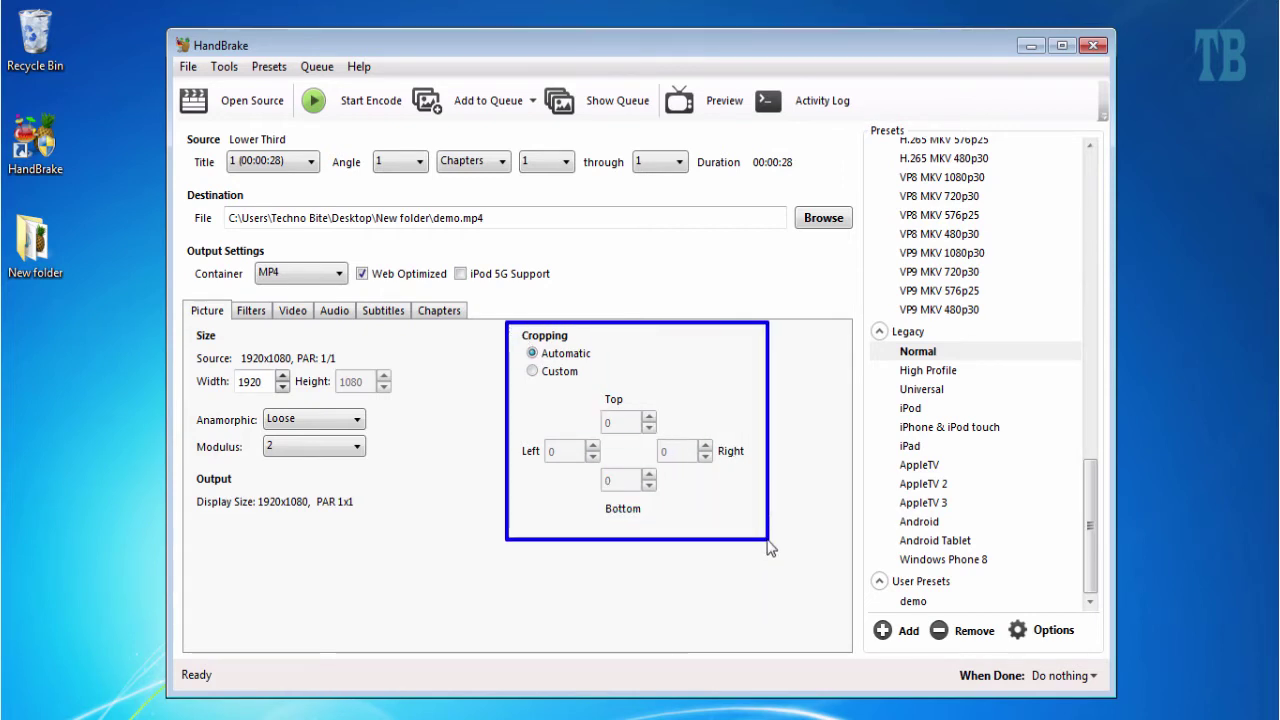
{"action": "key", "text": "Escape"}
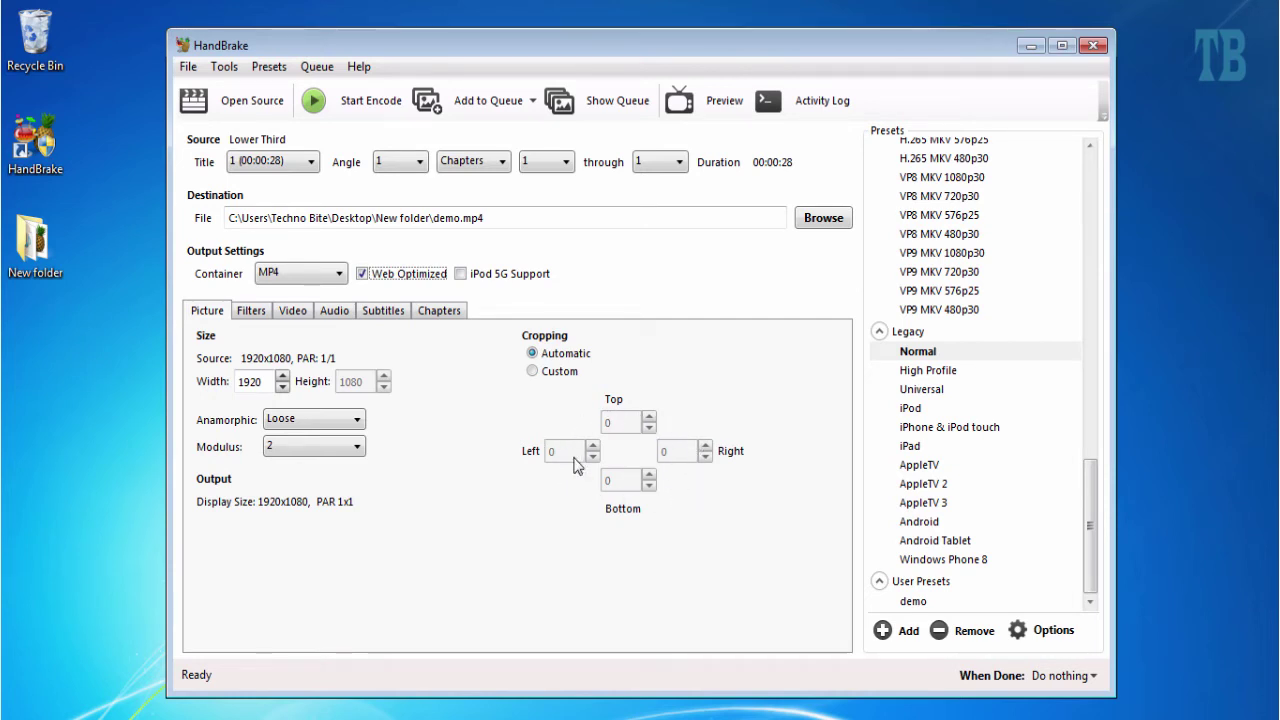
{"action": "left_click", "coordinate": [534, 372]}
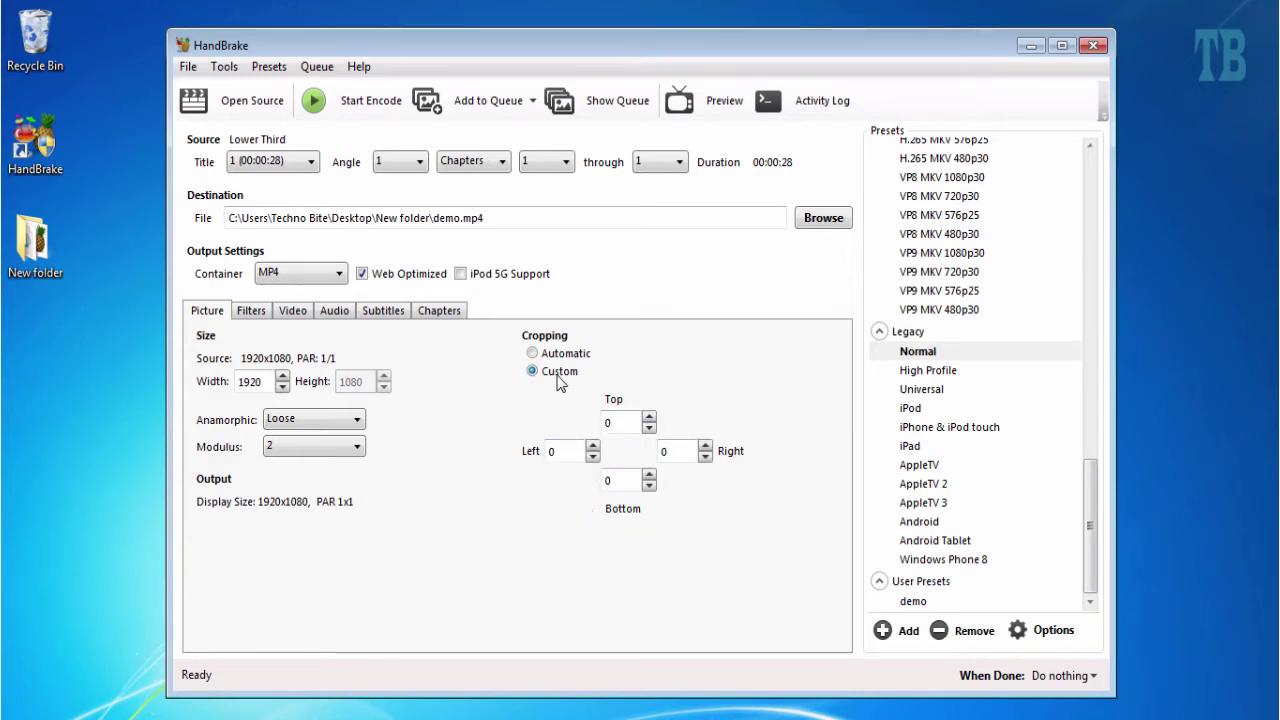
{"action": "left_click", "coordinate": [560, 356]}
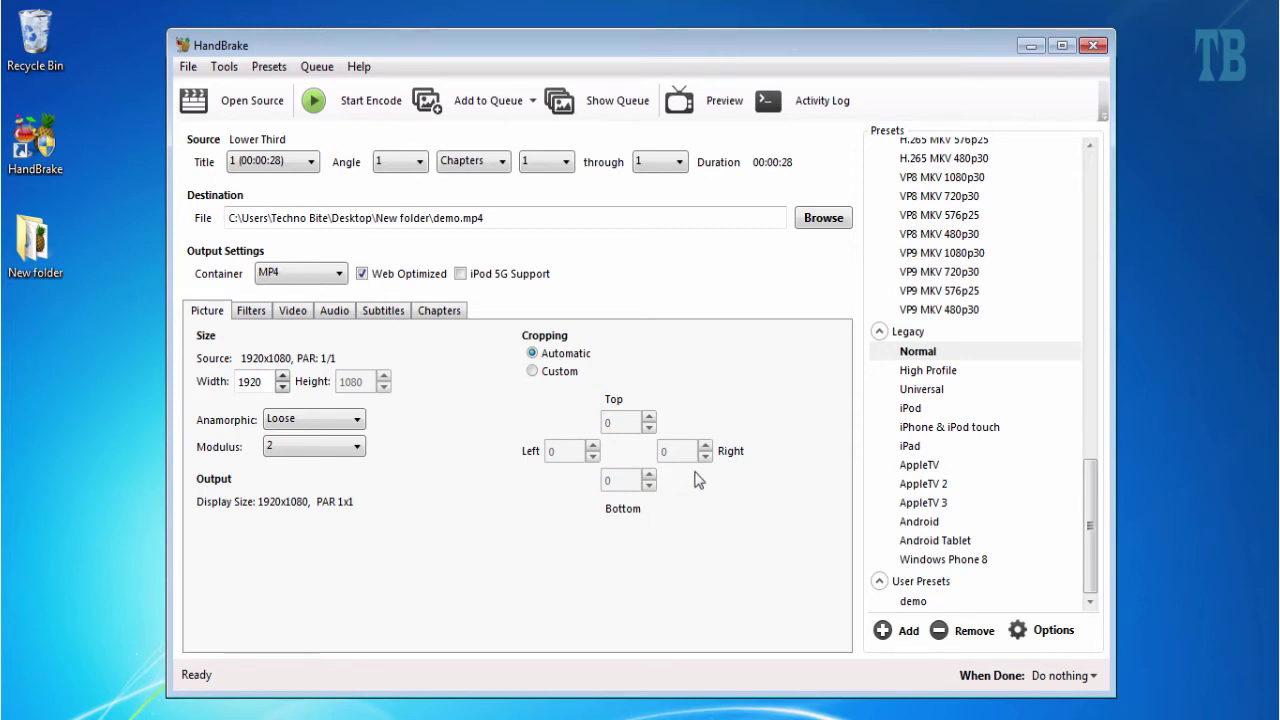
{"action": "left_click", "coordinate": [535, 373]}
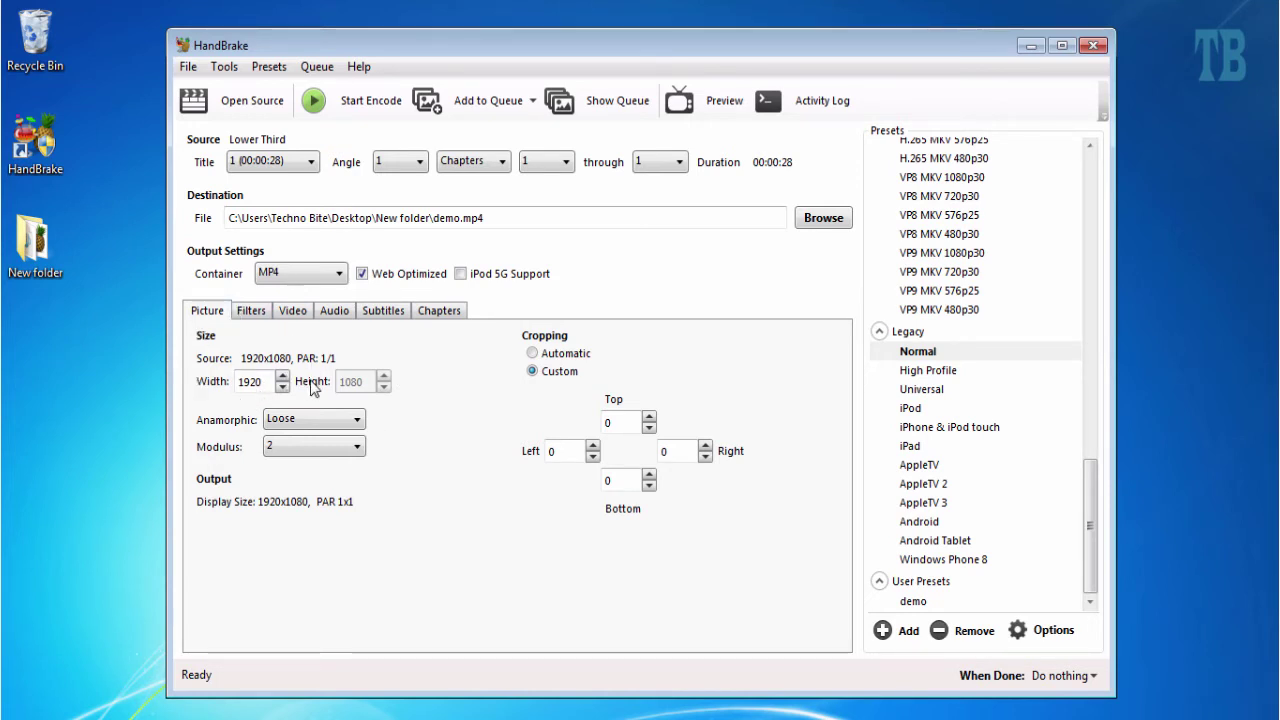
- Try the video's constant quality at RF 51 and RF 0, and set it back to RF 20
{"action": "left_click", "coordinate": [293, 311]}
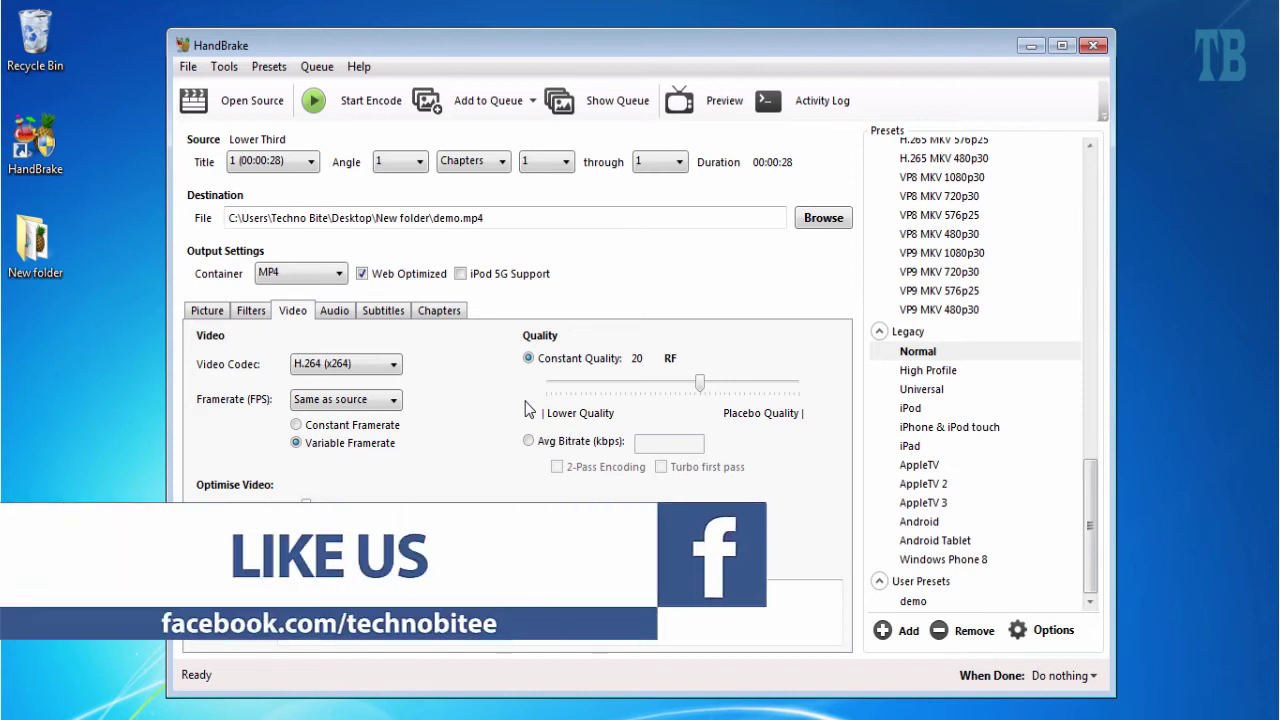
{"action": "left_click_drag", "start_coordinate": [700, 385], "coordinate": [540, 415]}
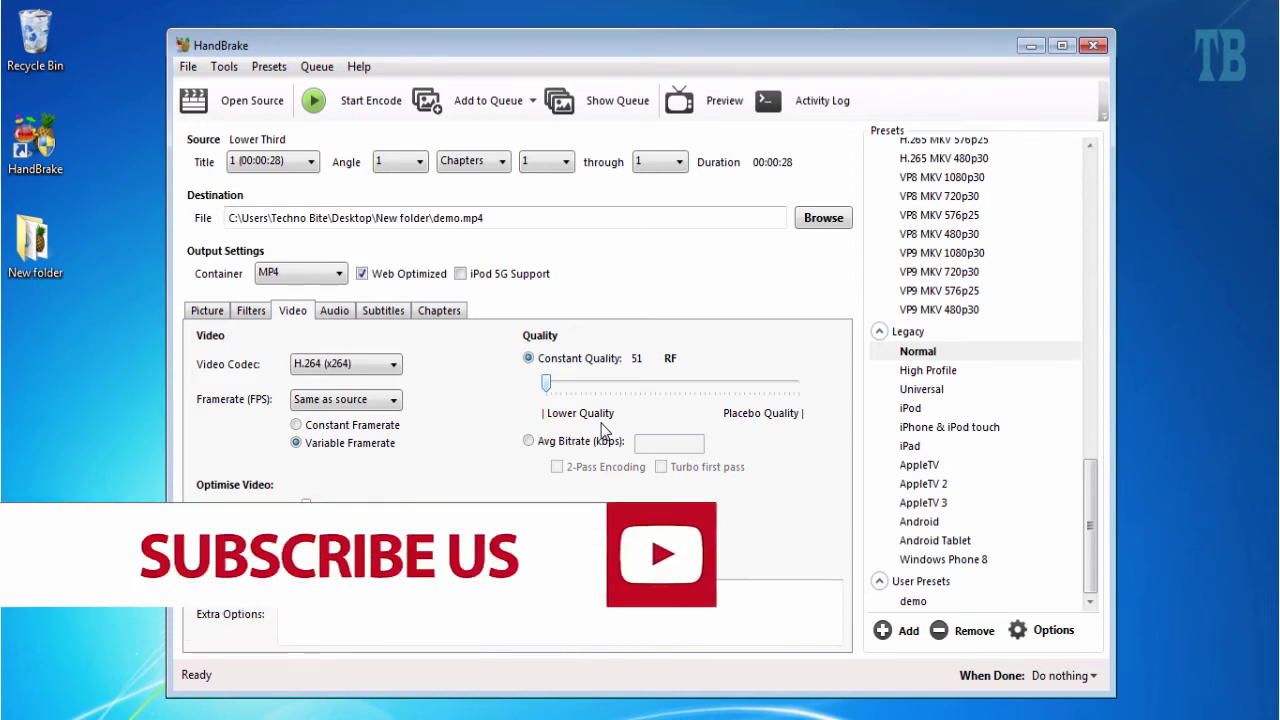
{"action": "left_click_drag", "start_coordinate": [547, 384], "coordinate": [813, 383]}
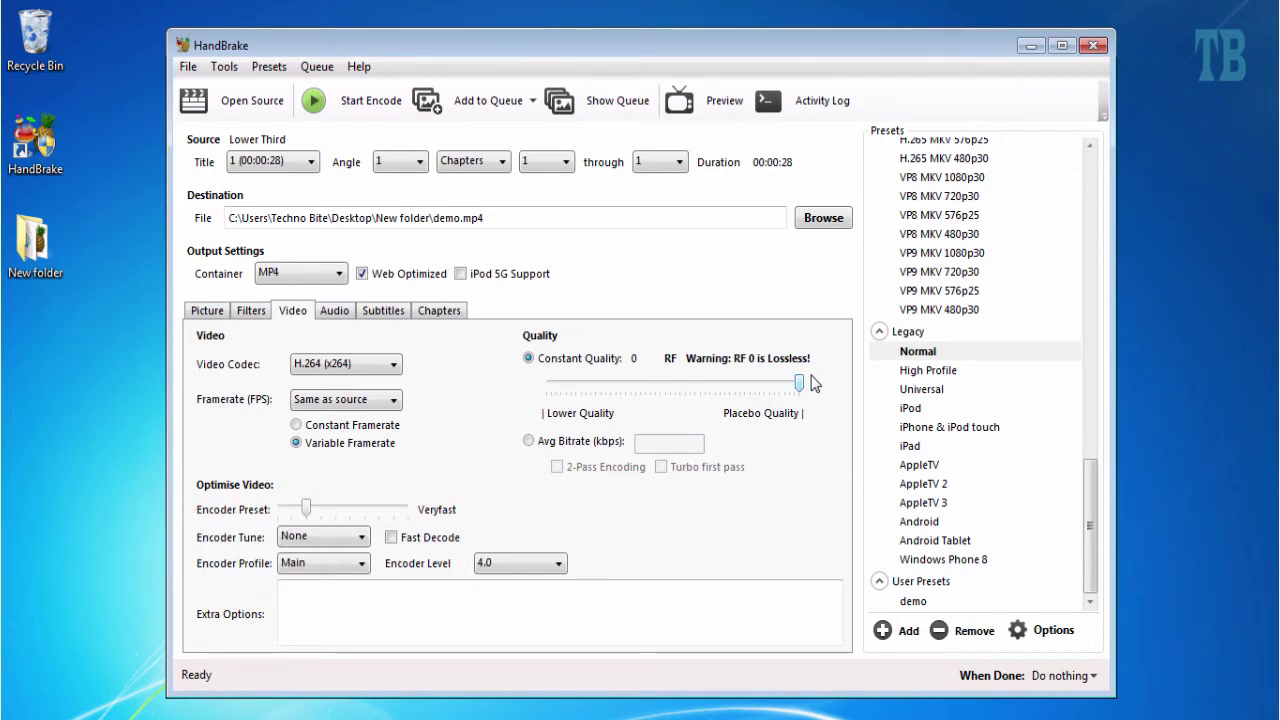
{"action": "left_click_drag", "start_coordinate": [798, 387], "coordinate": [700, 389]}
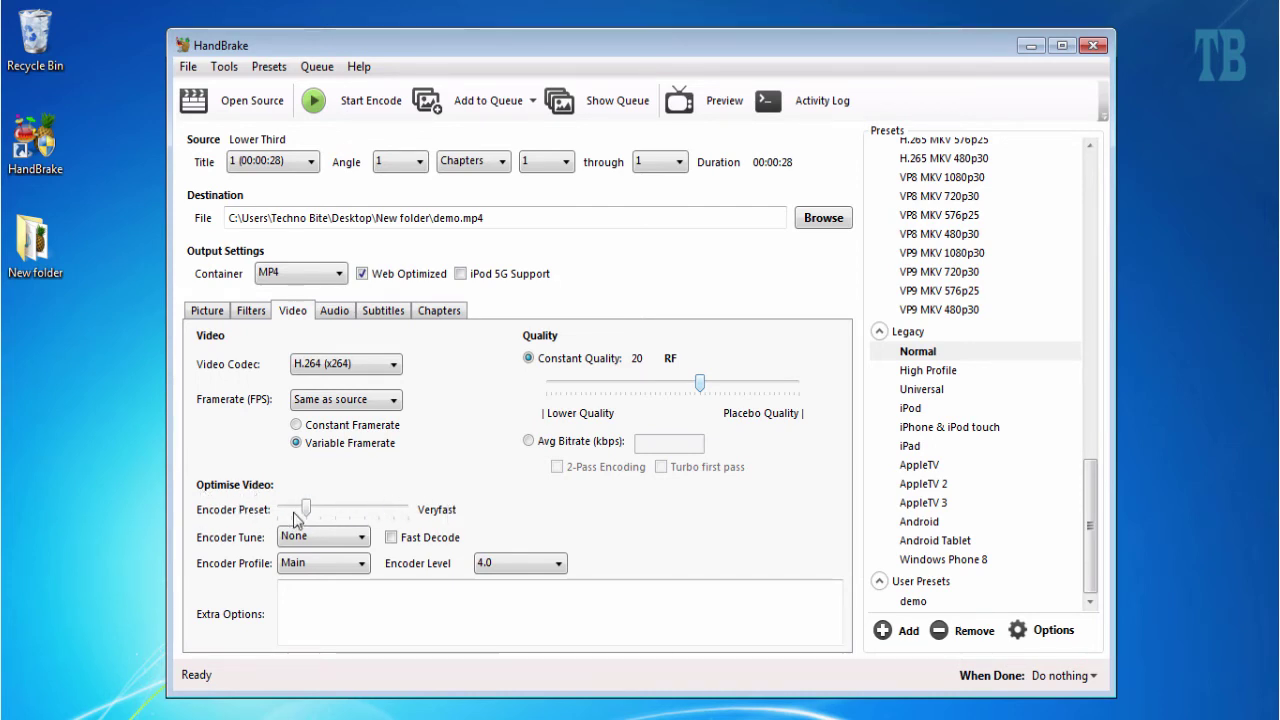
{"action": "mouse_move", "coordinate": [305, 509]}
{"action": "left_mouse_down"}
{"action": "mouse_move", "coordinate": [405, 510]}
{"action": "mouse_move", "coordinate": [309, 514]}
{"action": "left_mouse_up"}
- Set the bitrate of the English AAC audio track to 128
{"action": "left_click", "coordinate": [340, 312]}
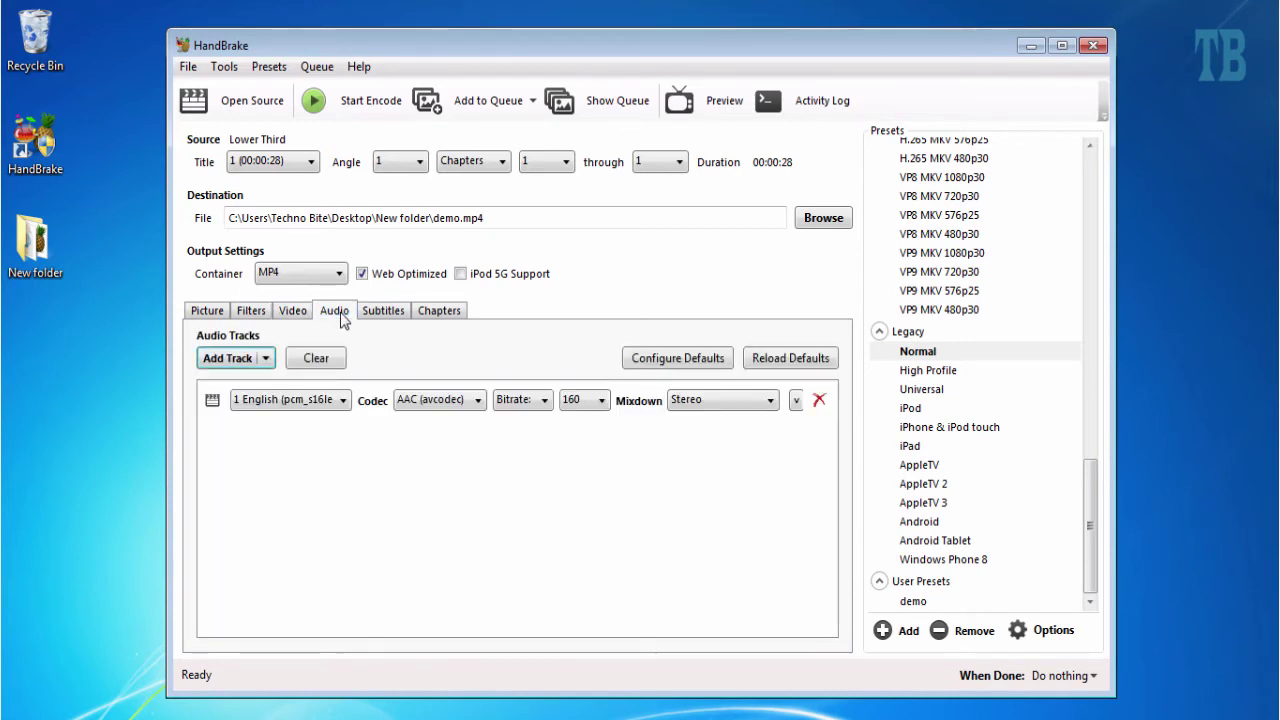
{"action": "left_click", "coordinate": [379, 416]}
{"action": "left_click", "coordinate": [597, 401]}
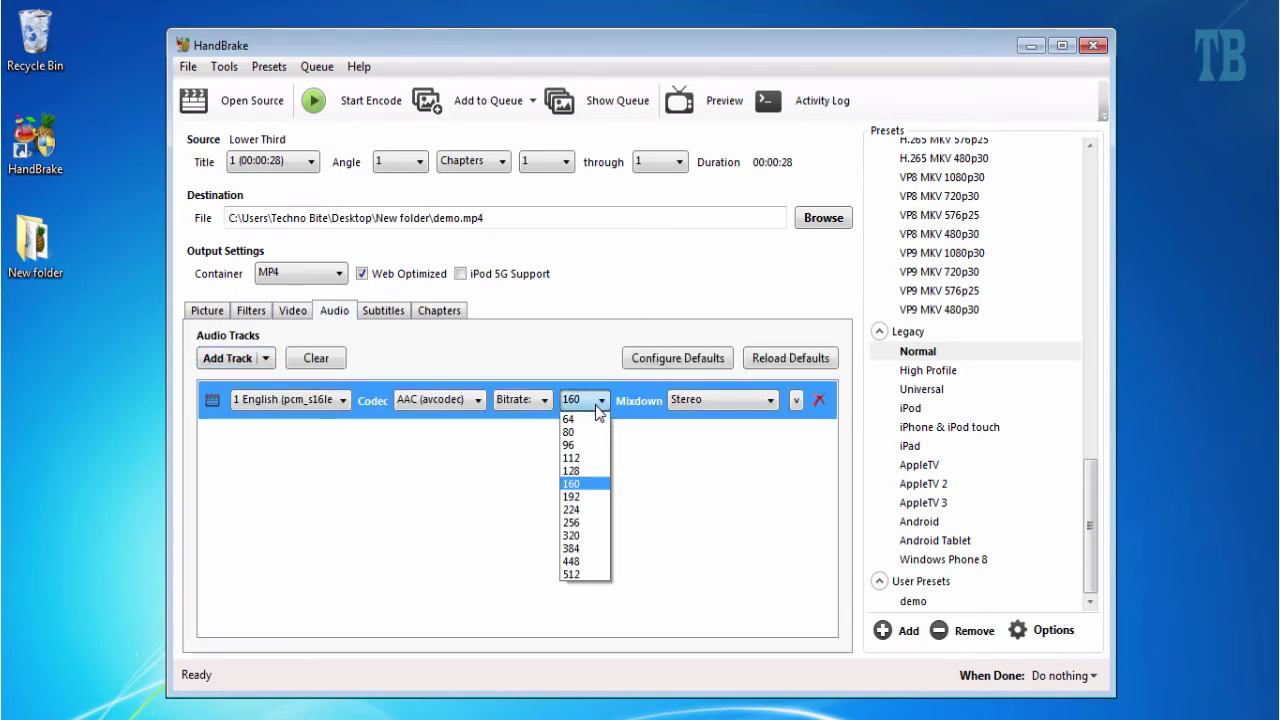
{"action": "left_click", "coordinate": [577, 472]}
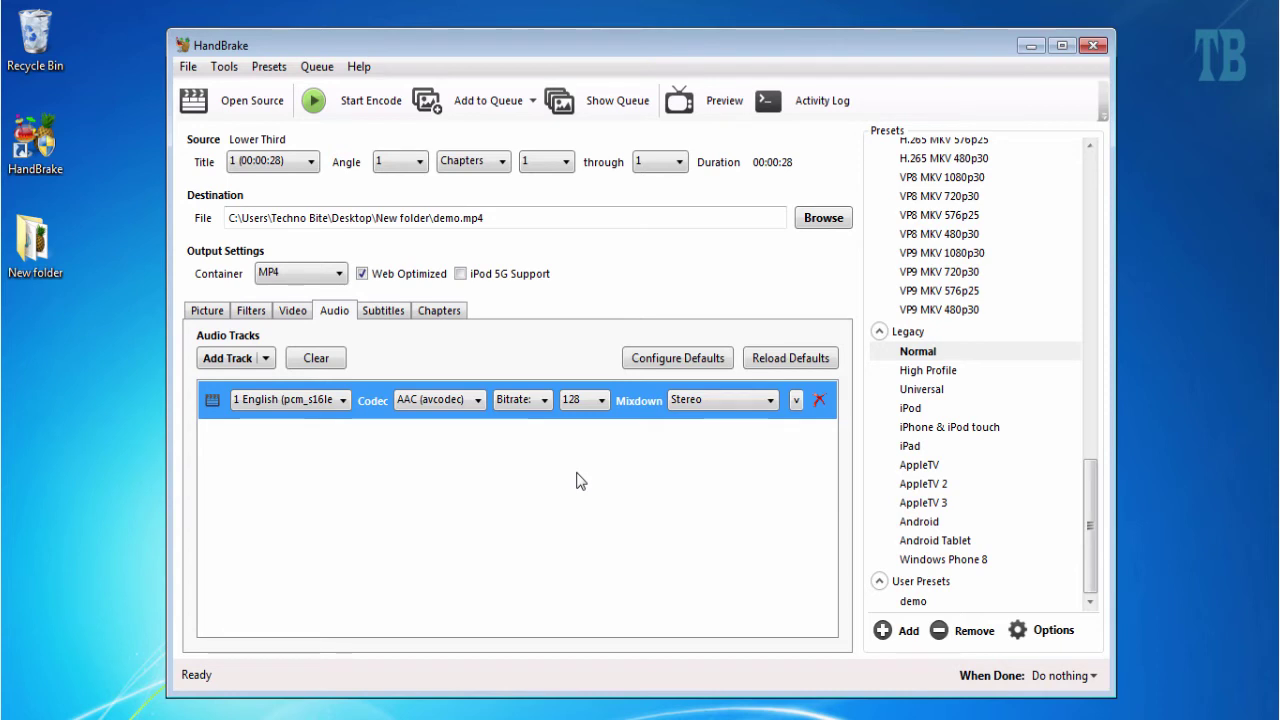
{"action": "left_click", "coordinate": [585, 402]}
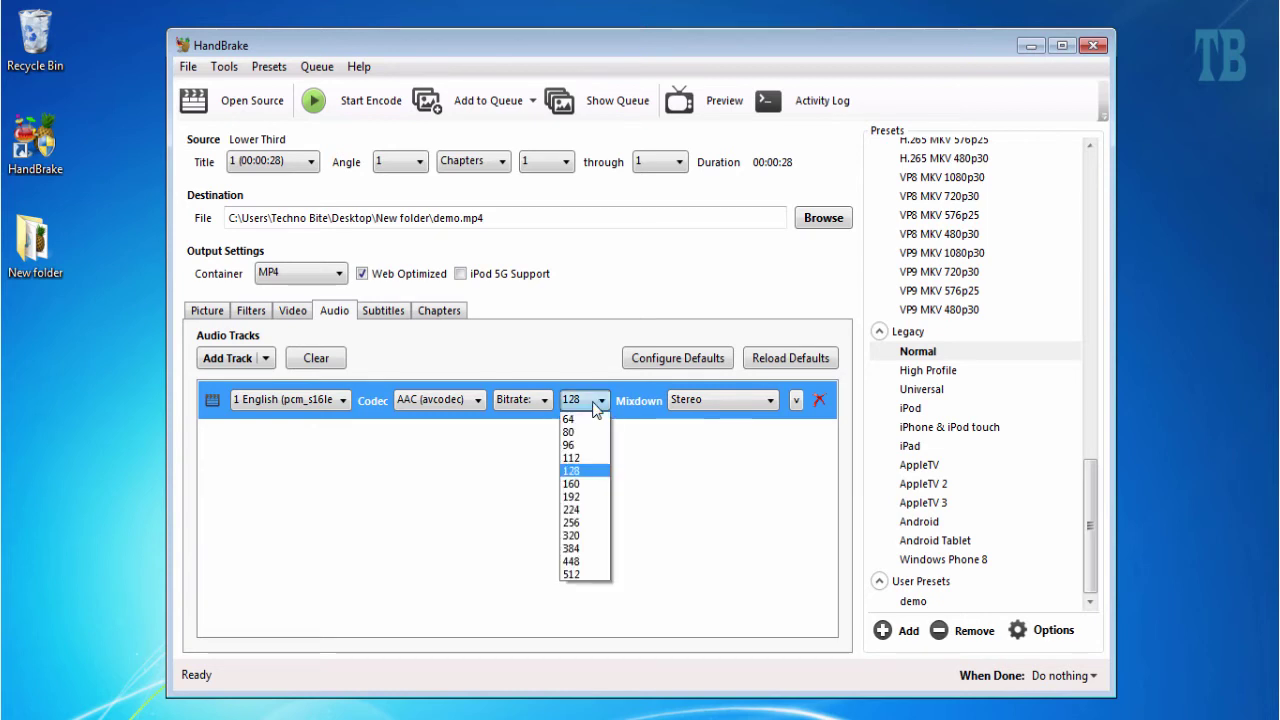
{"action": "left_click", "coordinate": [585, 471]}
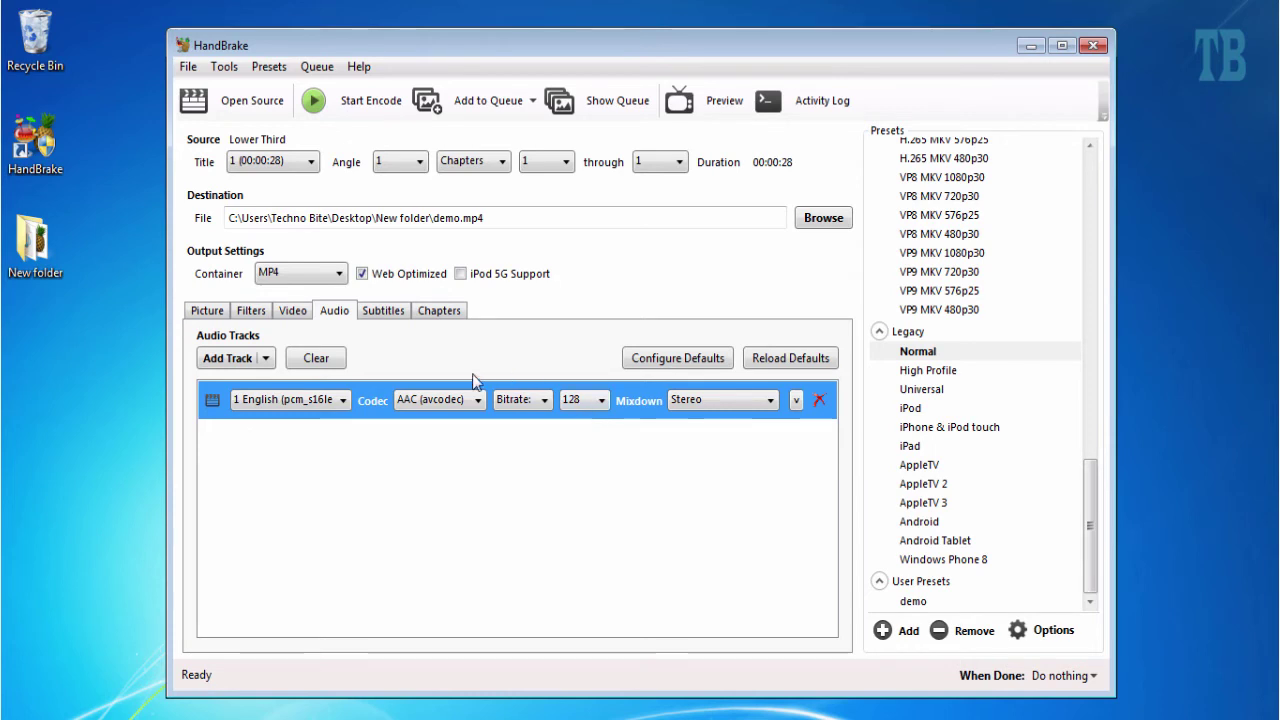
{"action": "left_click", "coordinate": [399, 313]}
{"action": "left_click", "coordinate": [450, 313]}
{"action": "left_click", "coordinate": [372, 314]}
{"action": "left_click", "coordinate": [335, 318]}
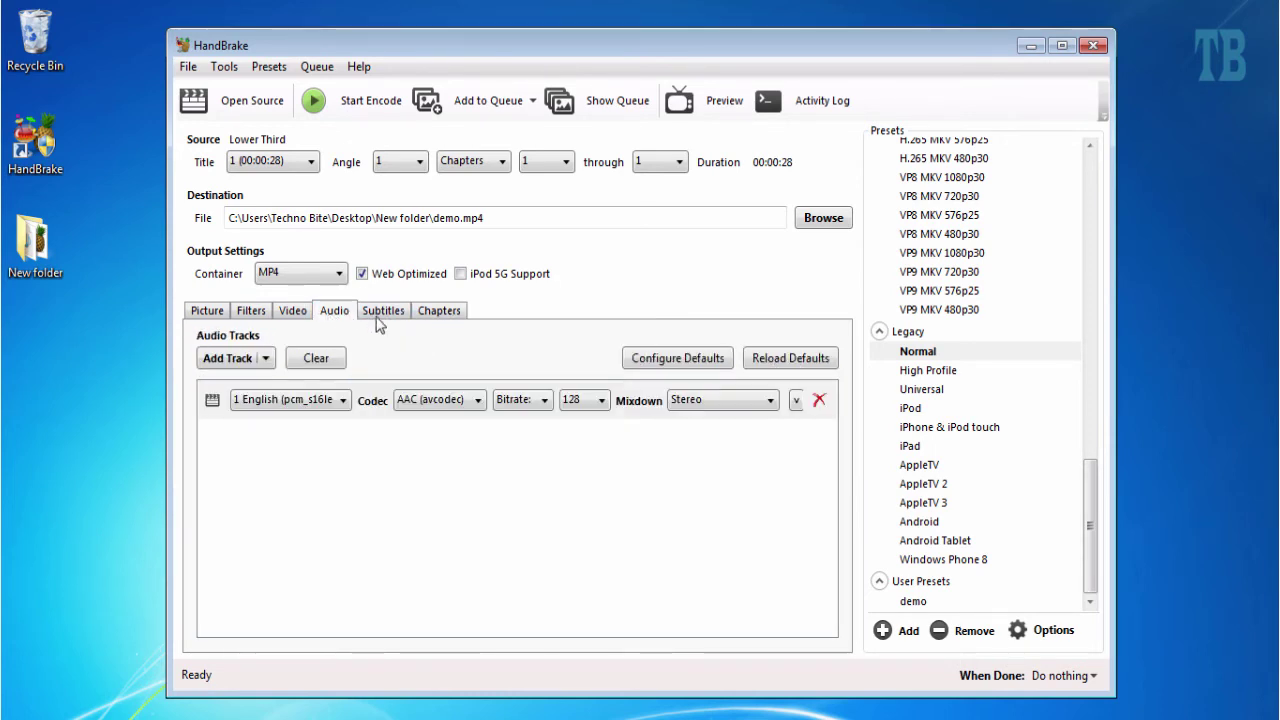
{"action": "left_click", "coordinate": [217, 314]}
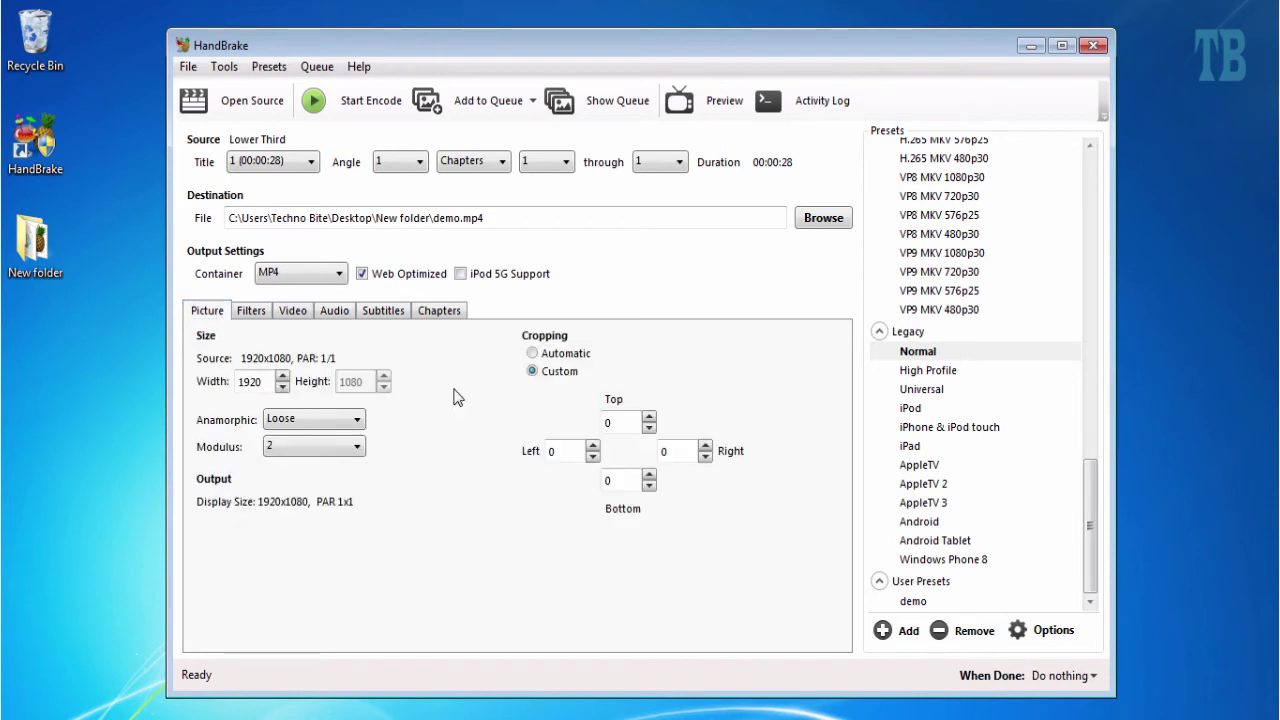
- Open the preview, set its duration to 10 seconds, play a live preview and decline the VLC update
{"action": "left_click", "coordinate": [716, 101]}
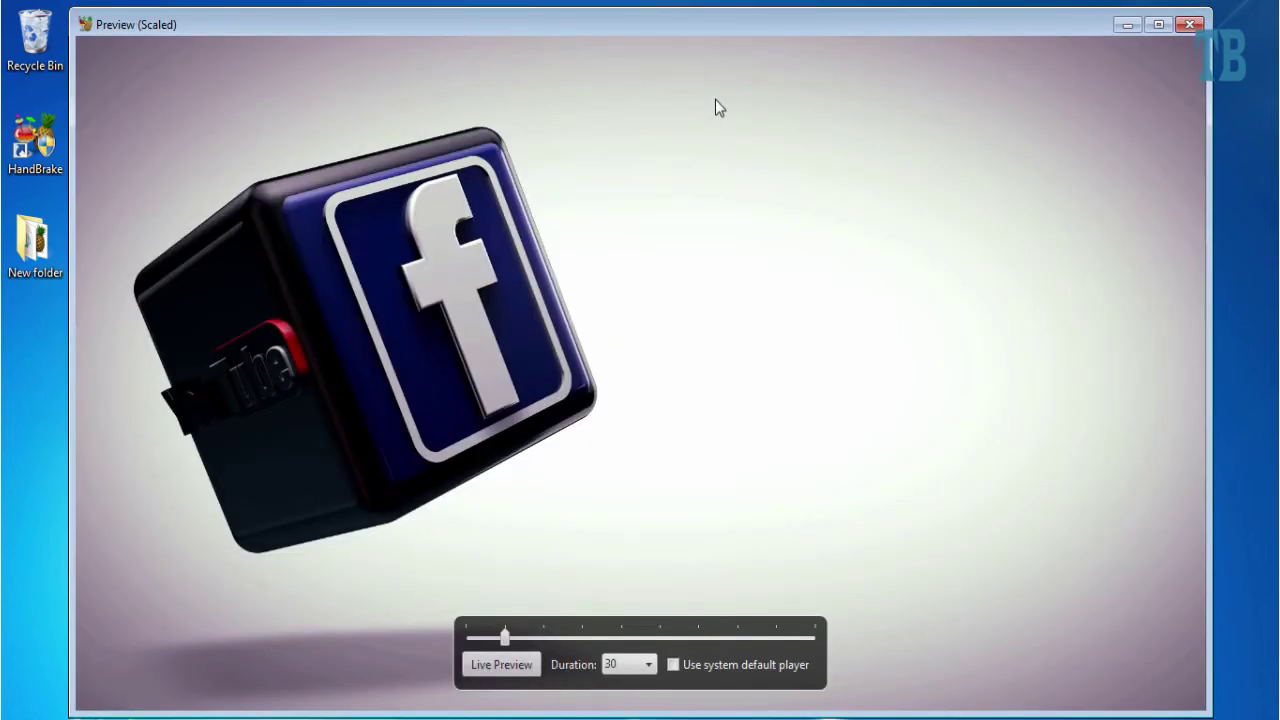
{"action": "mouse_move", "coordinate": [505, 637]}
{"action": "left_mouse_down"}
{"action": "mouse_move", "coordinate": [471, 637]}
{"action": "mouse_move", "coordinate": [503, 638]}
{"action": "left_mouse_up"}
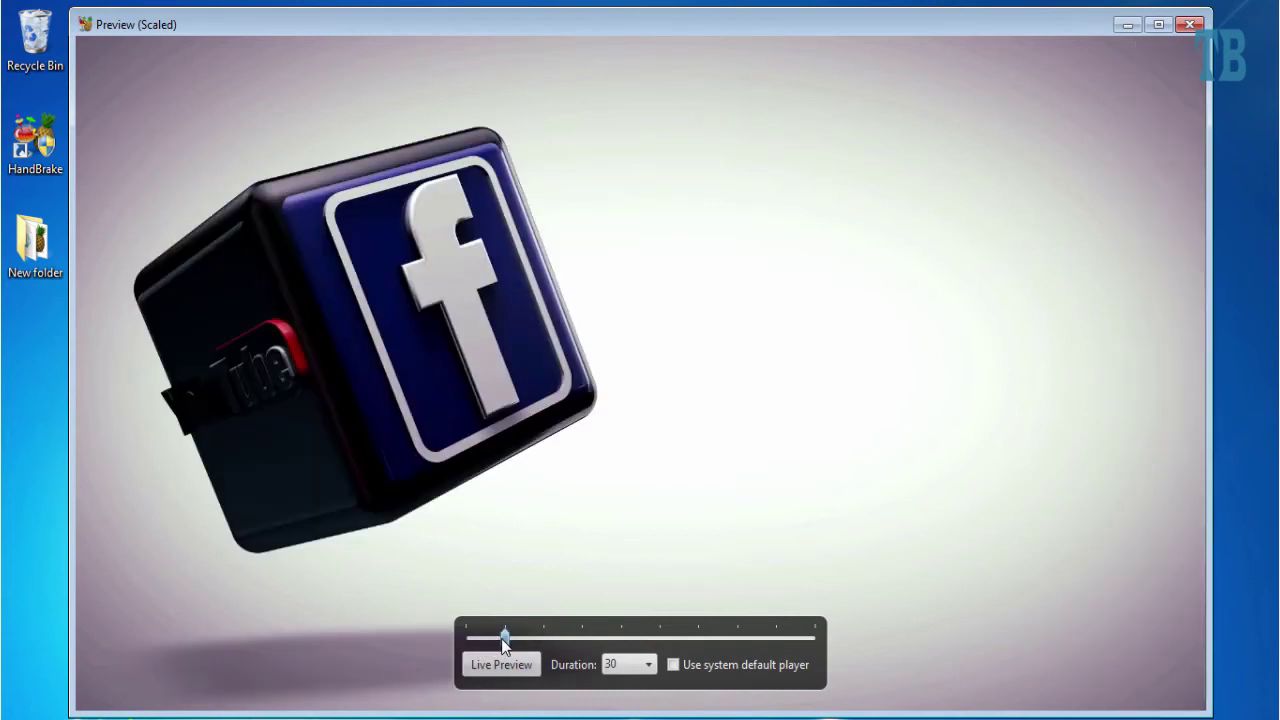
{"action": "left_click", "coordinate": [622, 665]}
{"action": "left_click", "coordinate": [622, 484]}
{"action": "left_click", "coordinate": [517, 664]}
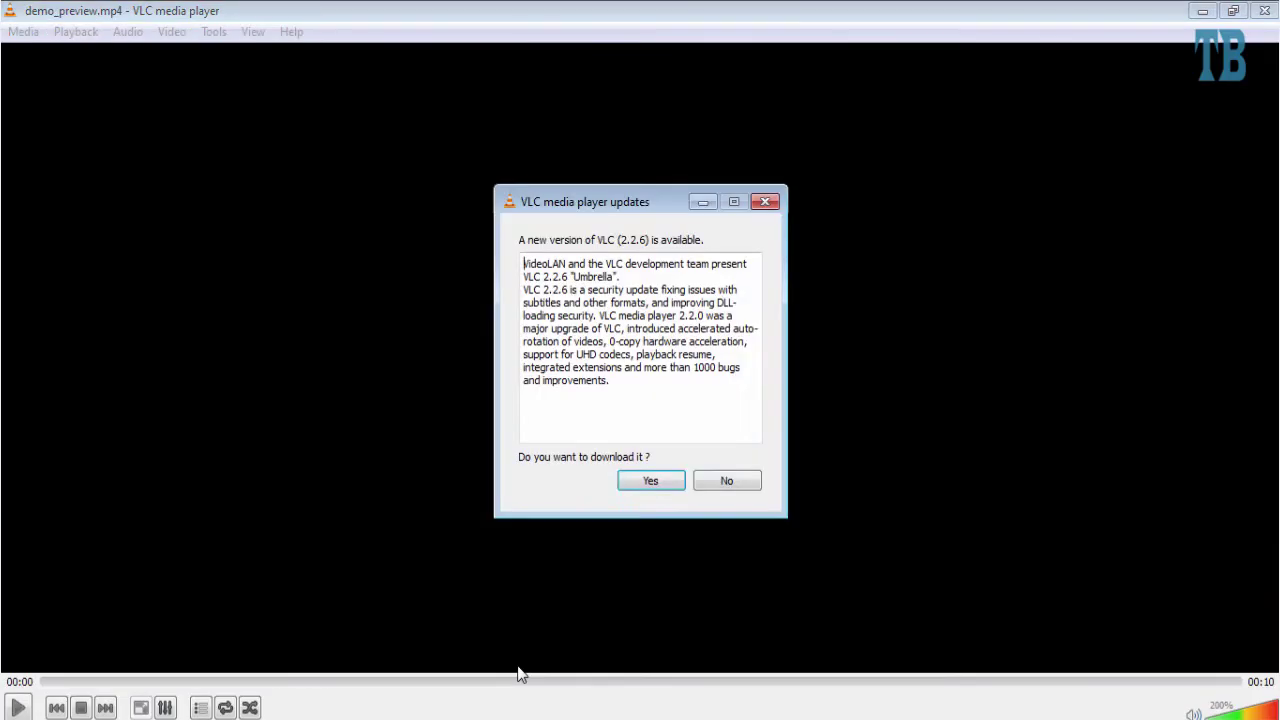
{"action": "left_click", "coordinate": [718, 486]}
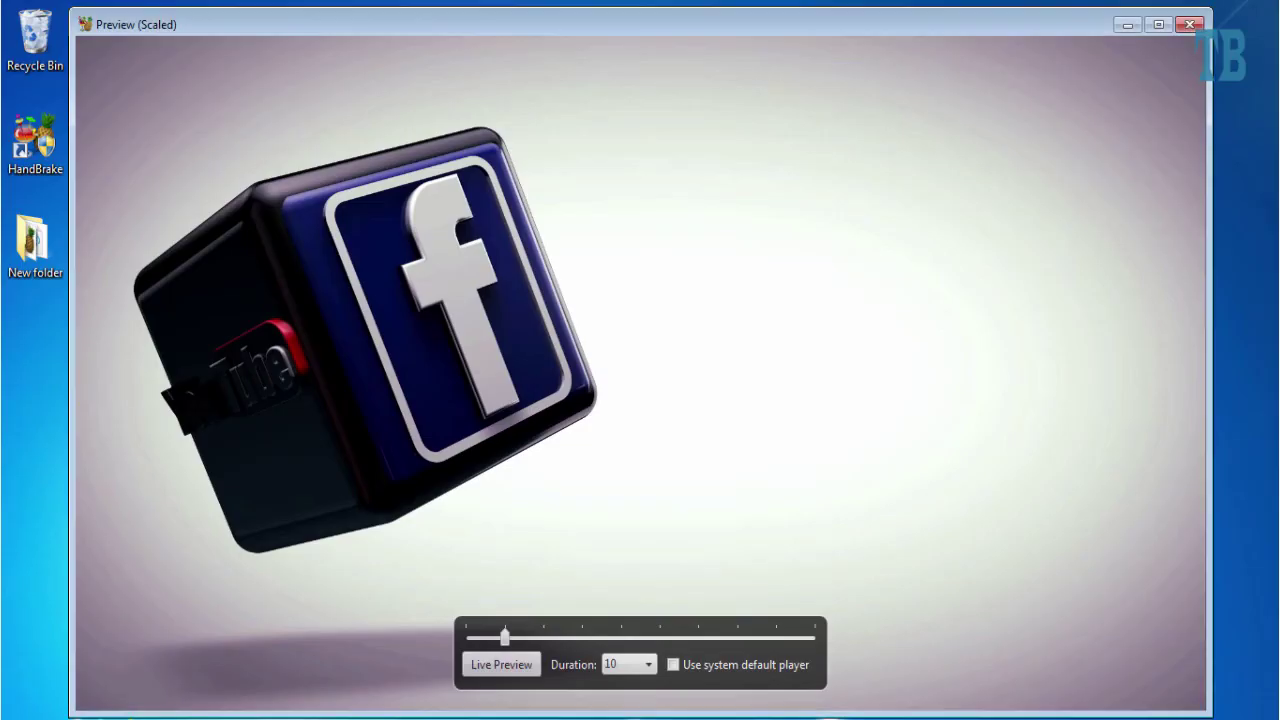
- Play the original Lower Third file from New folder in VLC media player, and close the folder and preview windows
{"action": "double_click", "coordinate": [35, 245]}
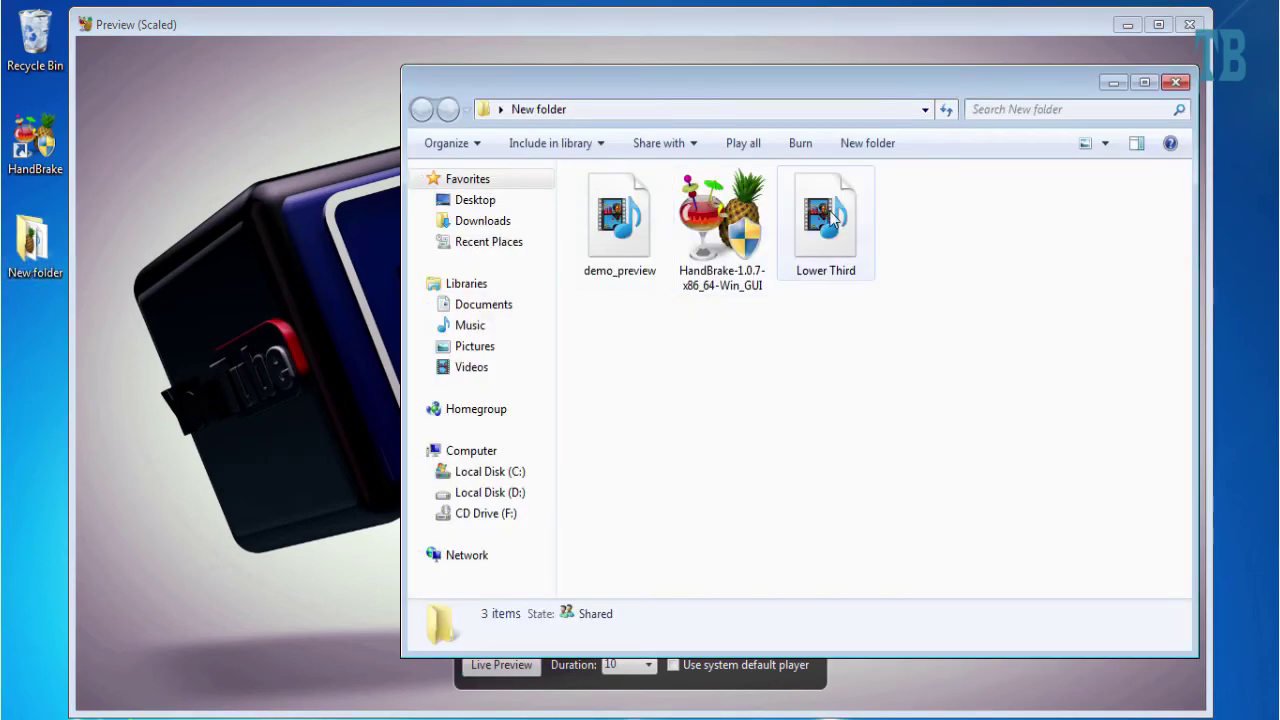
{"action": "right_click", "coordinate": [830, 204]}
{"action": "mouse_move", "coordinate": [895, 369]}
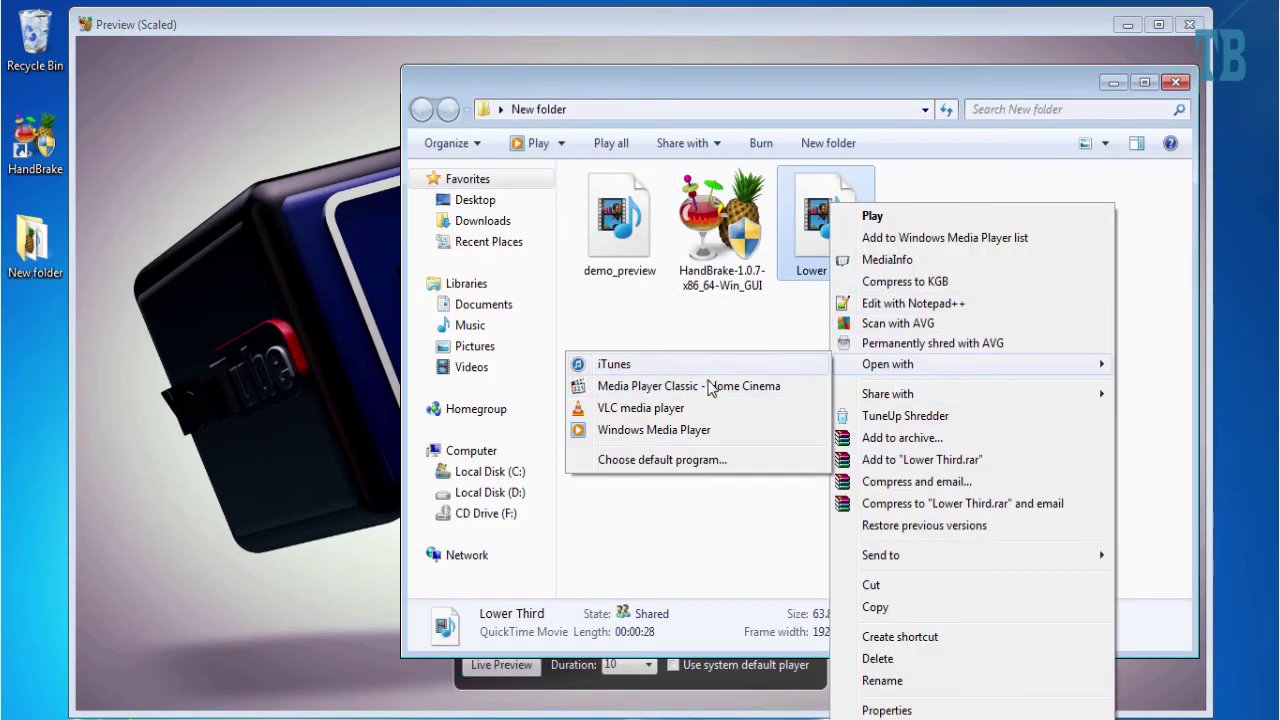
{"action": "left_click", "coordinate": [688, 407]}
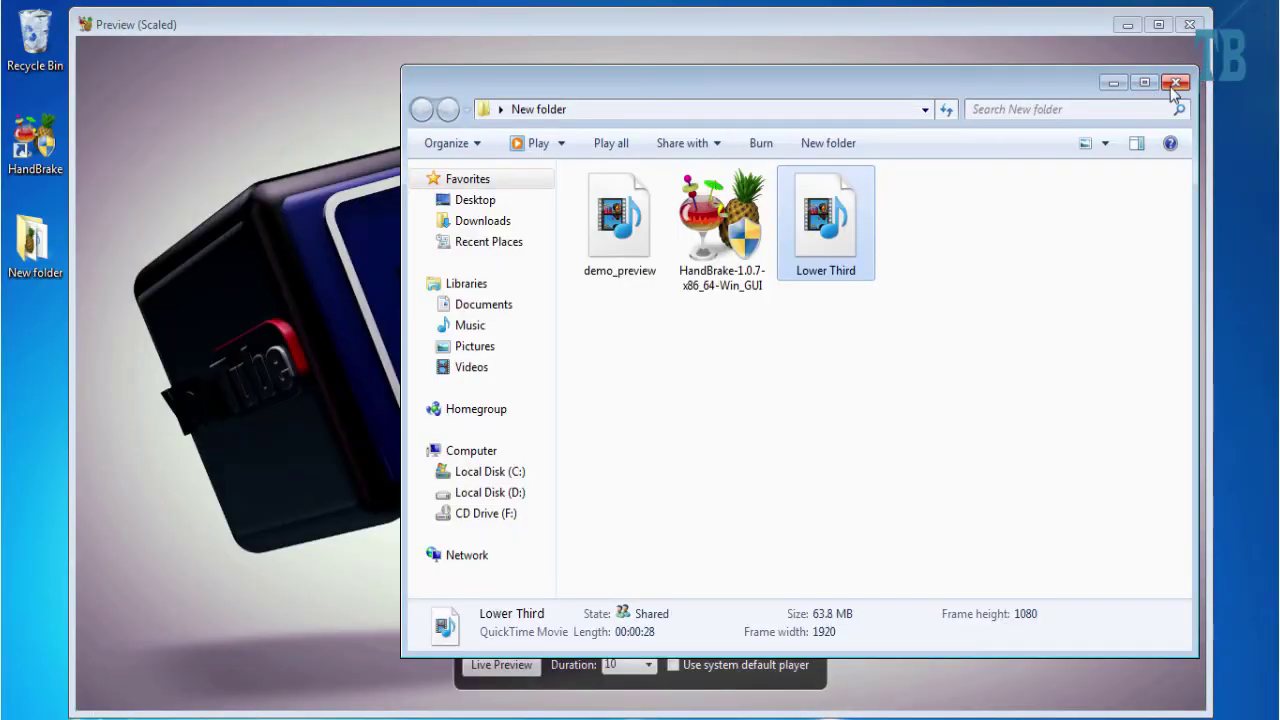
{"action": "left_click", "coordinate": [1176, 83]}
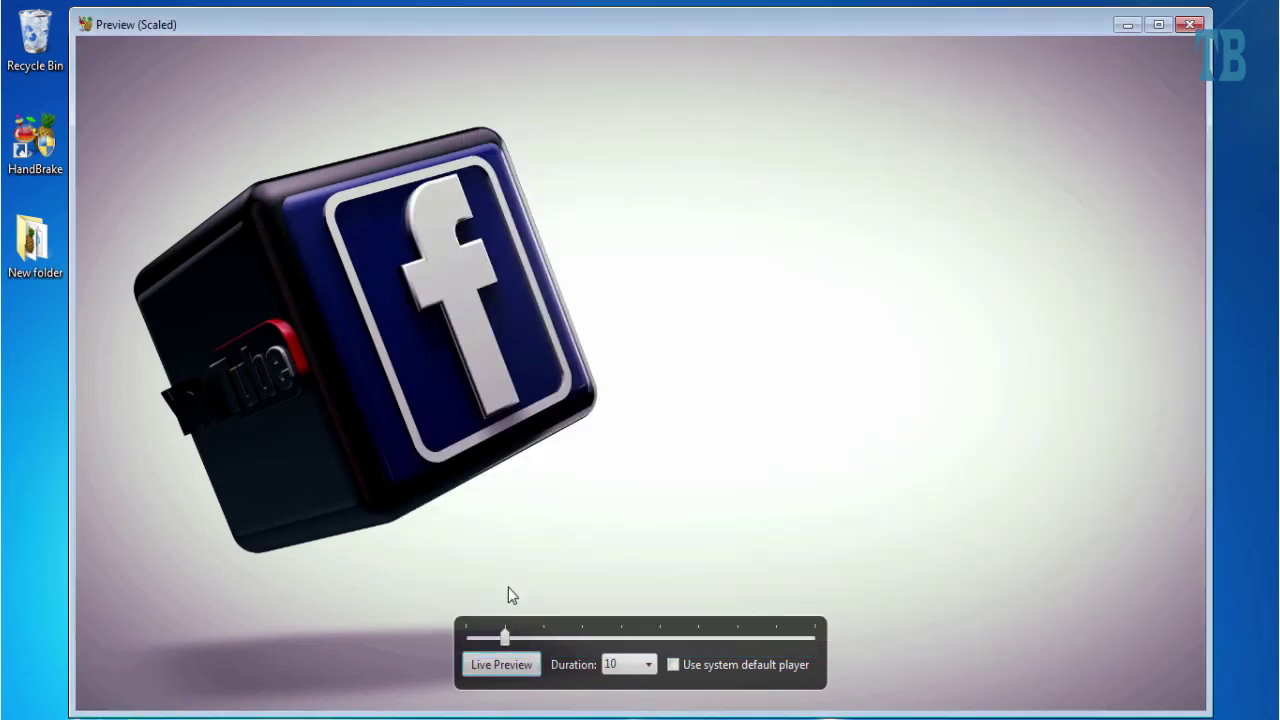
{"action": "left_click", "coordinate": [1190, 26]}
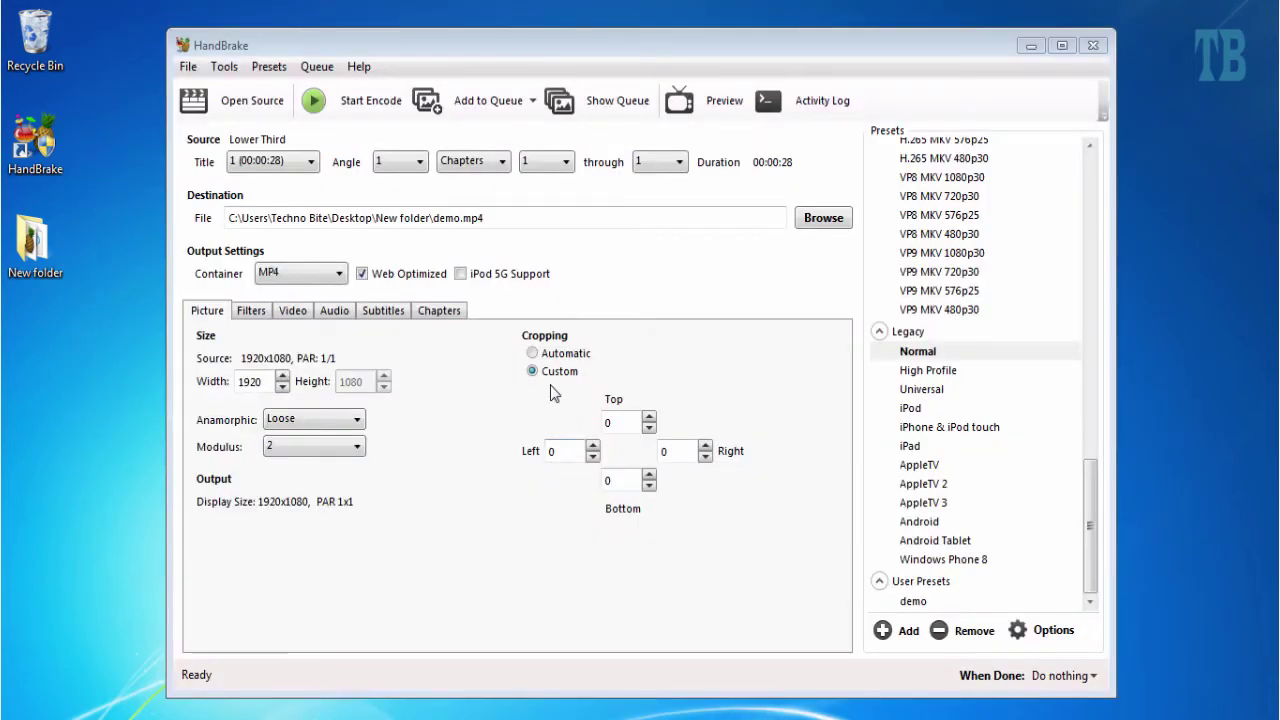
- Encode the video with the current settings, minimise HandBrake and open New folder on the desktop
{"action": "left_click", "coordinate": [312, 104]}
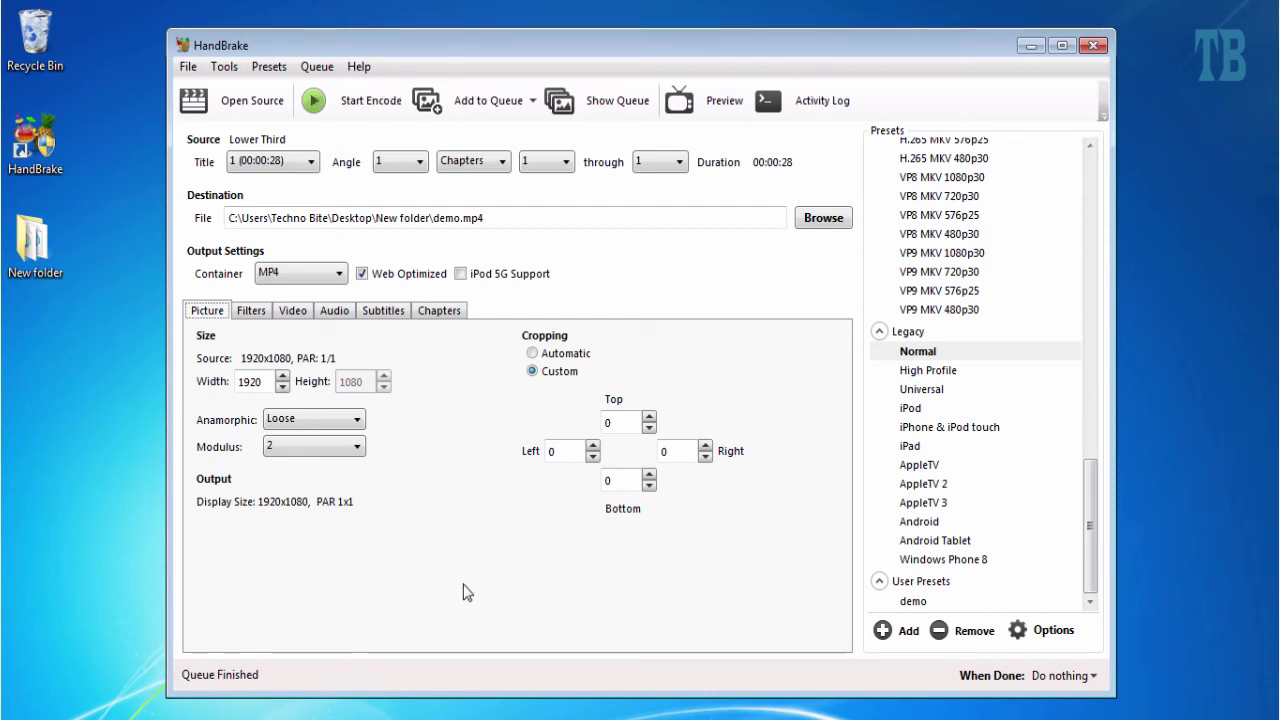
{"action": "left_click", "coordinate": [1030, 46]}
{"action": "double_click", "coordinate": [33, 248]}
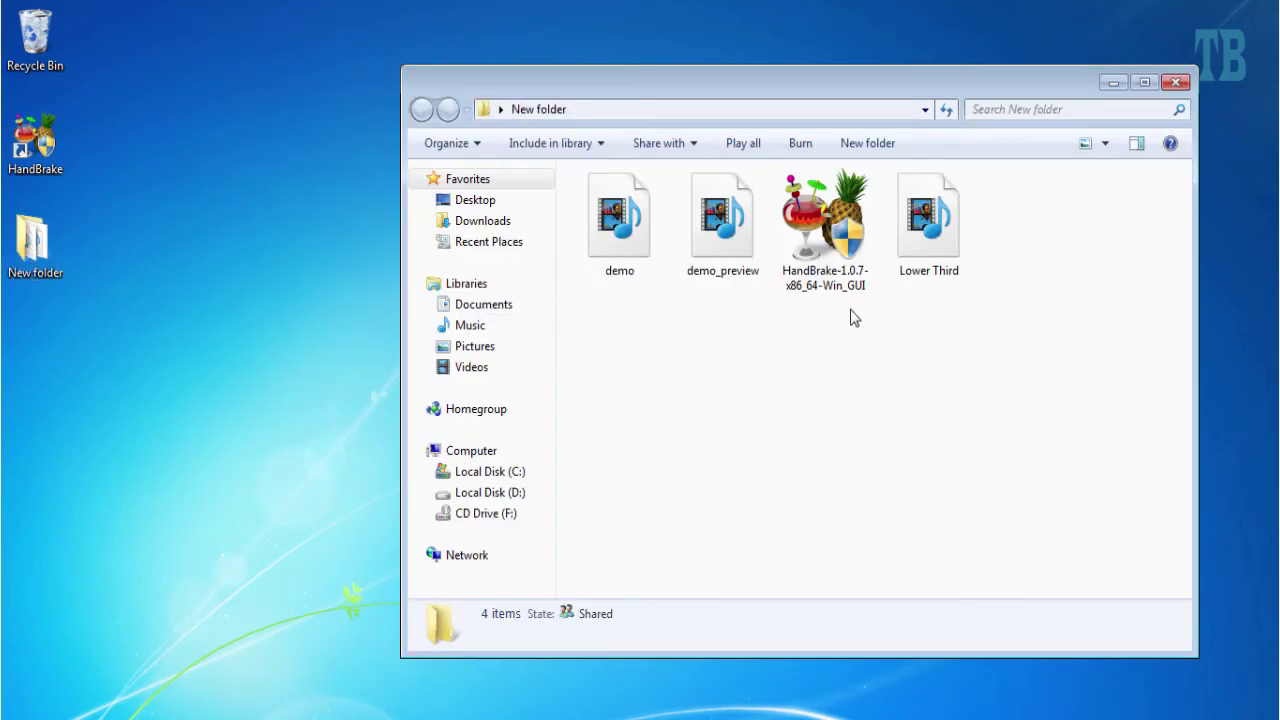
- Open the properties of the original Lower Third file to check its size and move the window aside
{"action": "left_click", "coordinate": [952, 215]}
{"action": "right_click", "coordinate": [952, 213]}
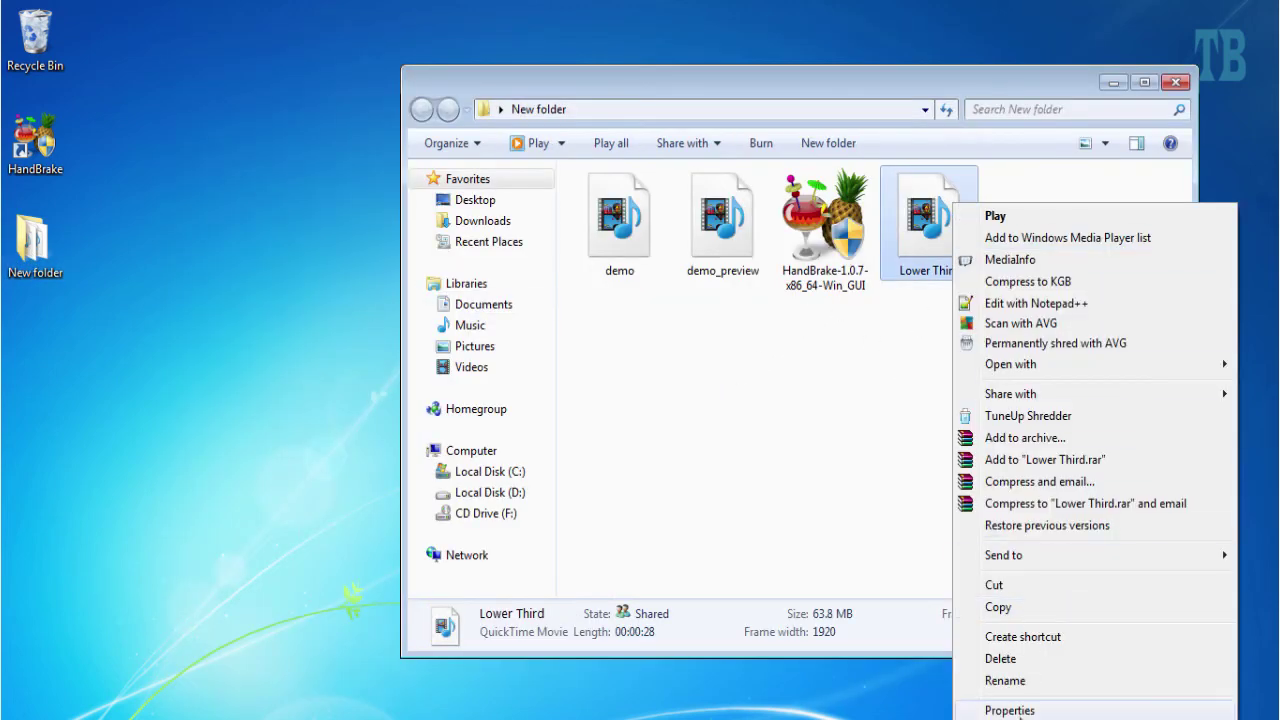
{"action": "left_click", "coordinate": [1010, 710]}
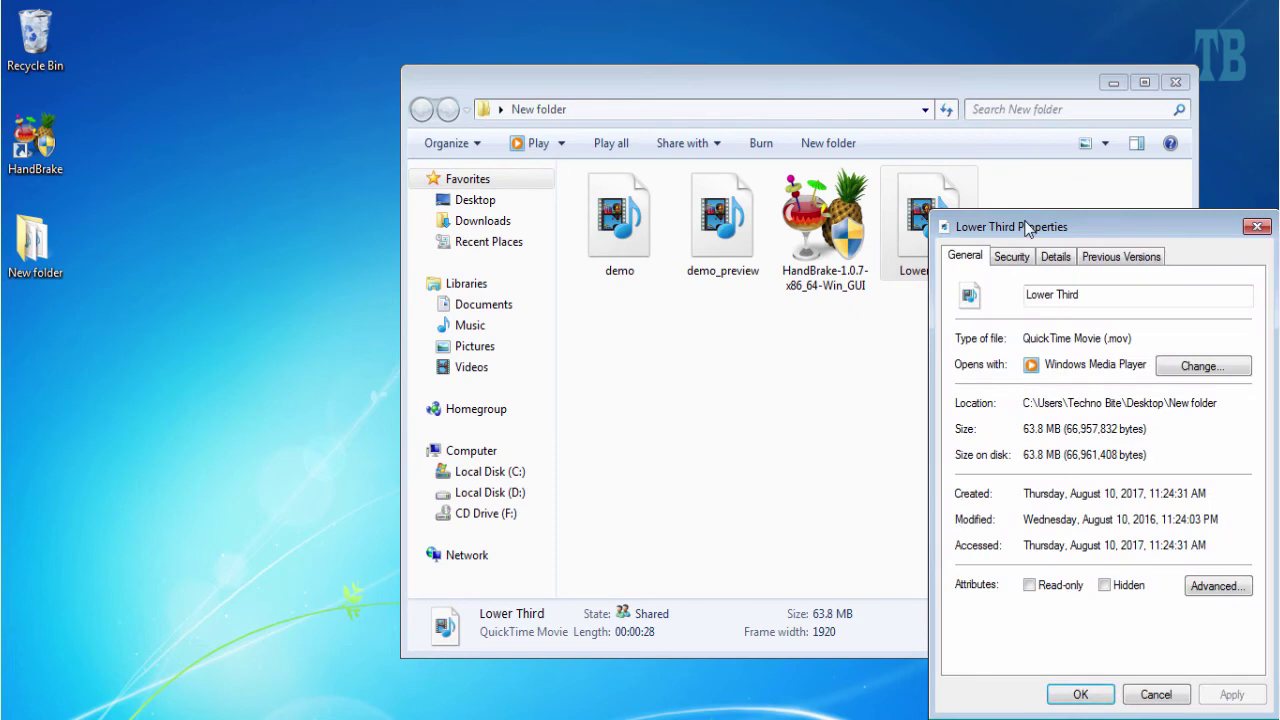
{"action": "left_click_drag", "start_coordinate": [1027, 229], "coordinate": [885, 137]}
- Open the demo file's properties, place them beside those of Lower Third to compare file sizes, and close both windows
{"action": "left_click", "coordinate": [640, 215]}
{"action": "right_click", "coordinate": [648, 203]}
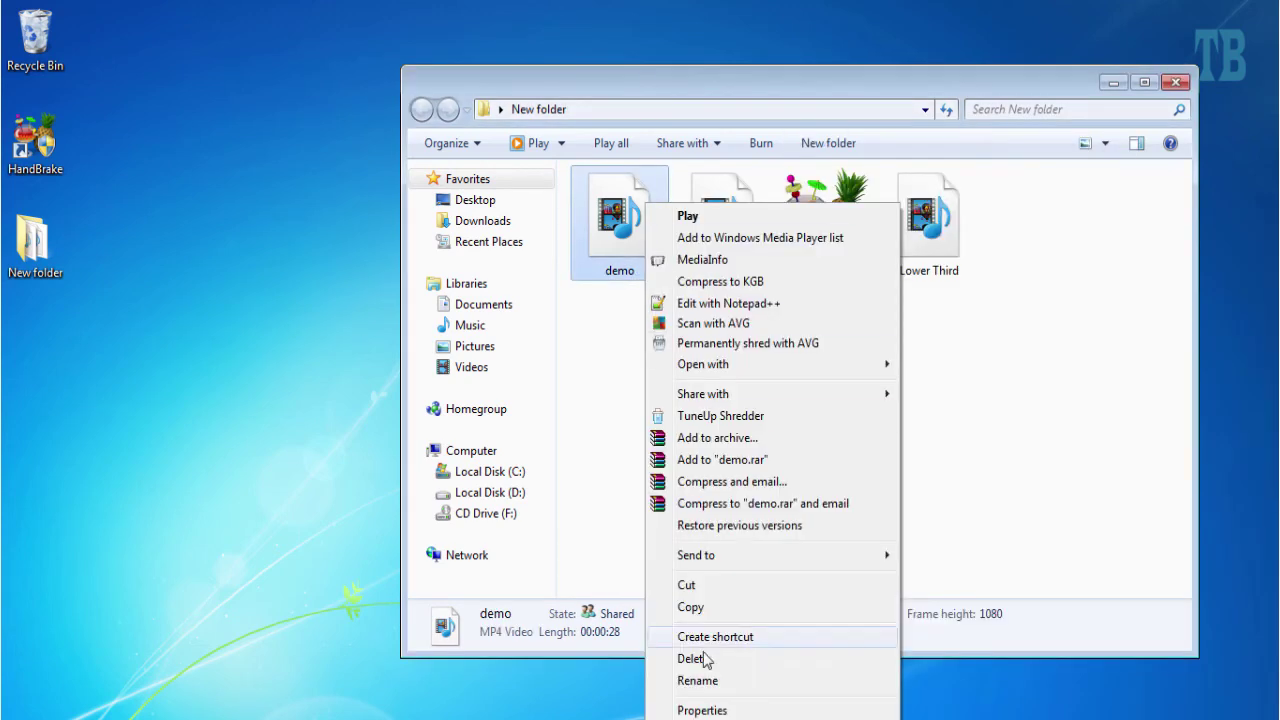
{"action": "left_click", "coordinate": [715, 709]}
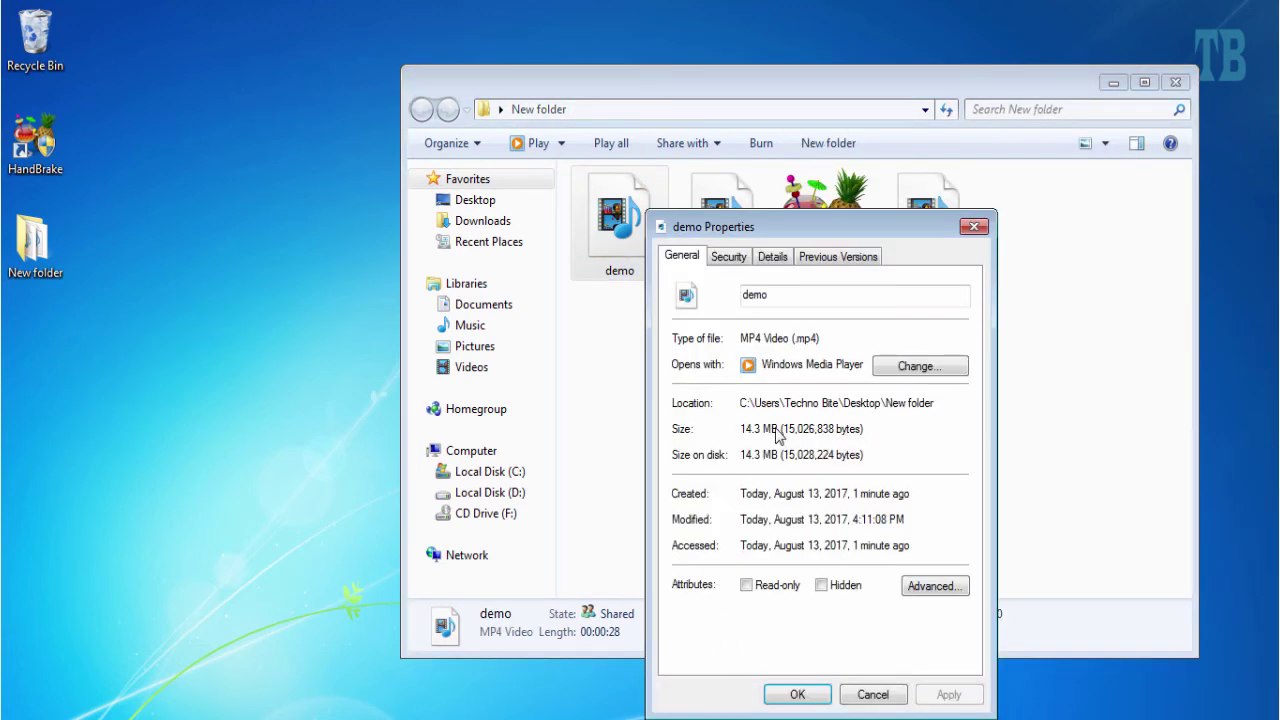
{"action": "left_click_drag", "start_coordinate": [805, 228], "coordinate": [693, 146]}
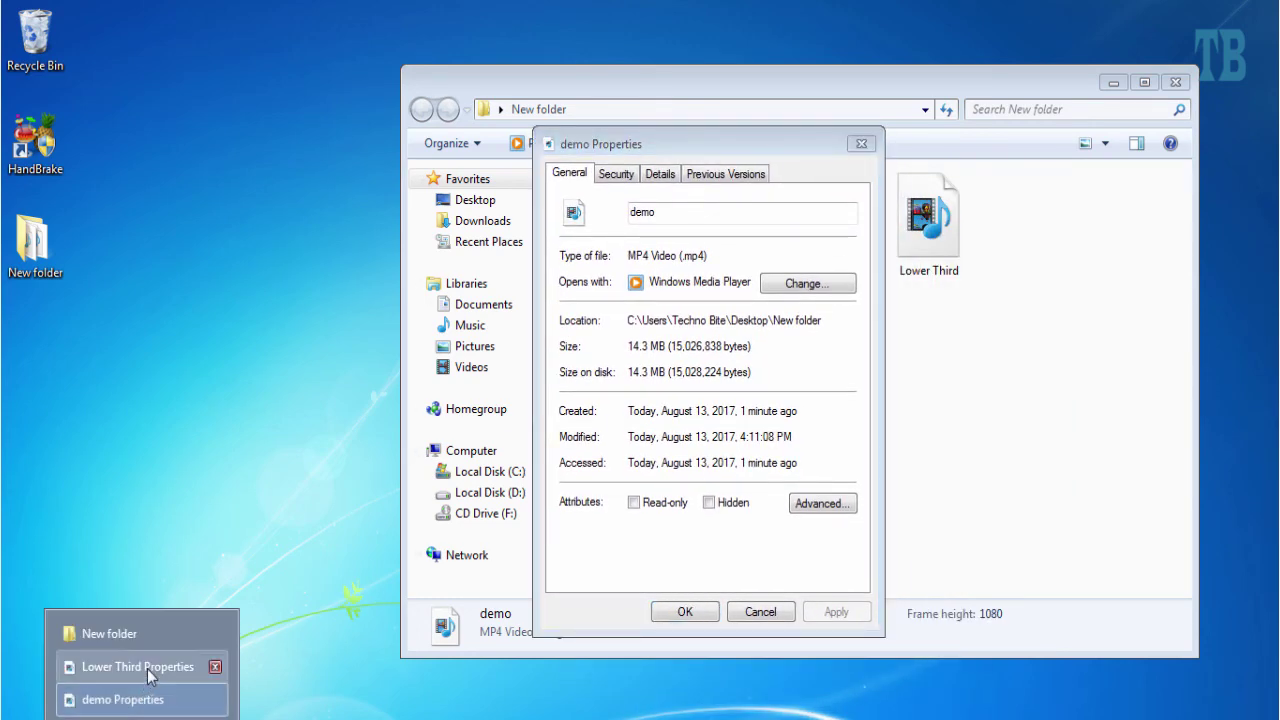
{"action": "left_click", "coordinate": [147, 667]}
{"action": "left_click_drag", "start_coordinate": [932, 134], "coordinate": [1032, 146]}
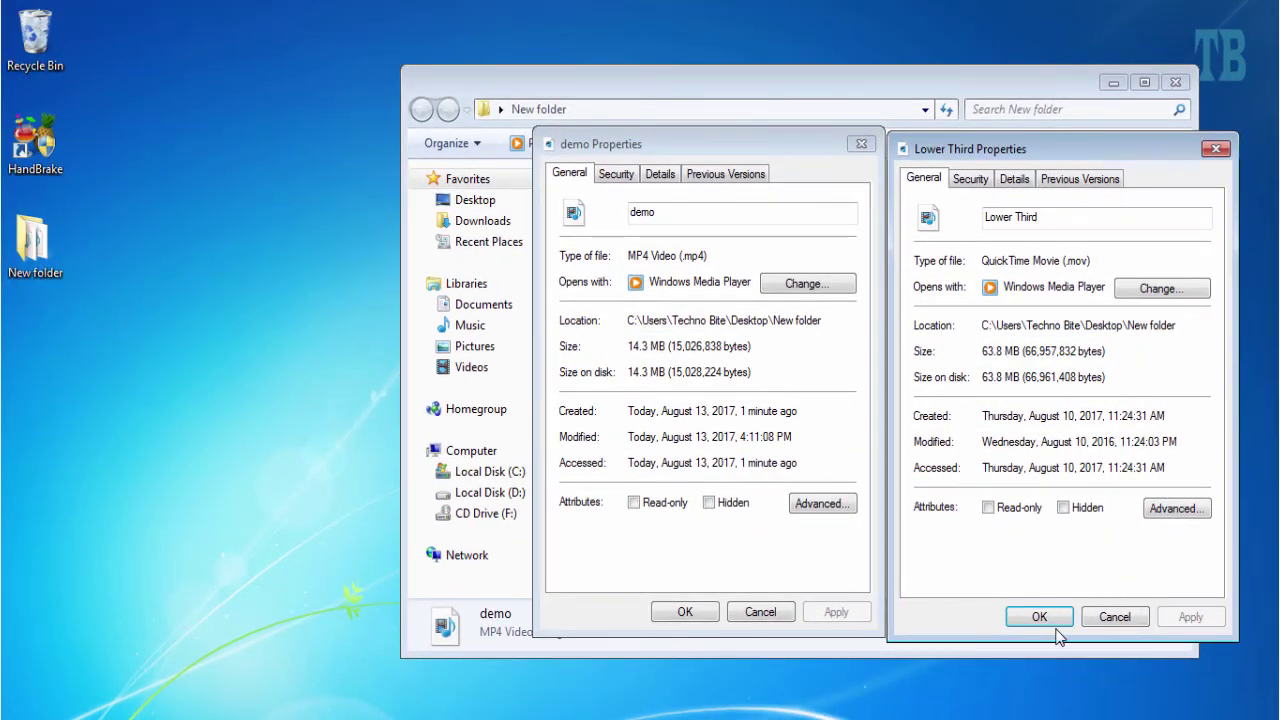
{"action": "left_click", "coordinate": [1050, 620]}
{"action": "left_click", "coordinate": [704, 613]}
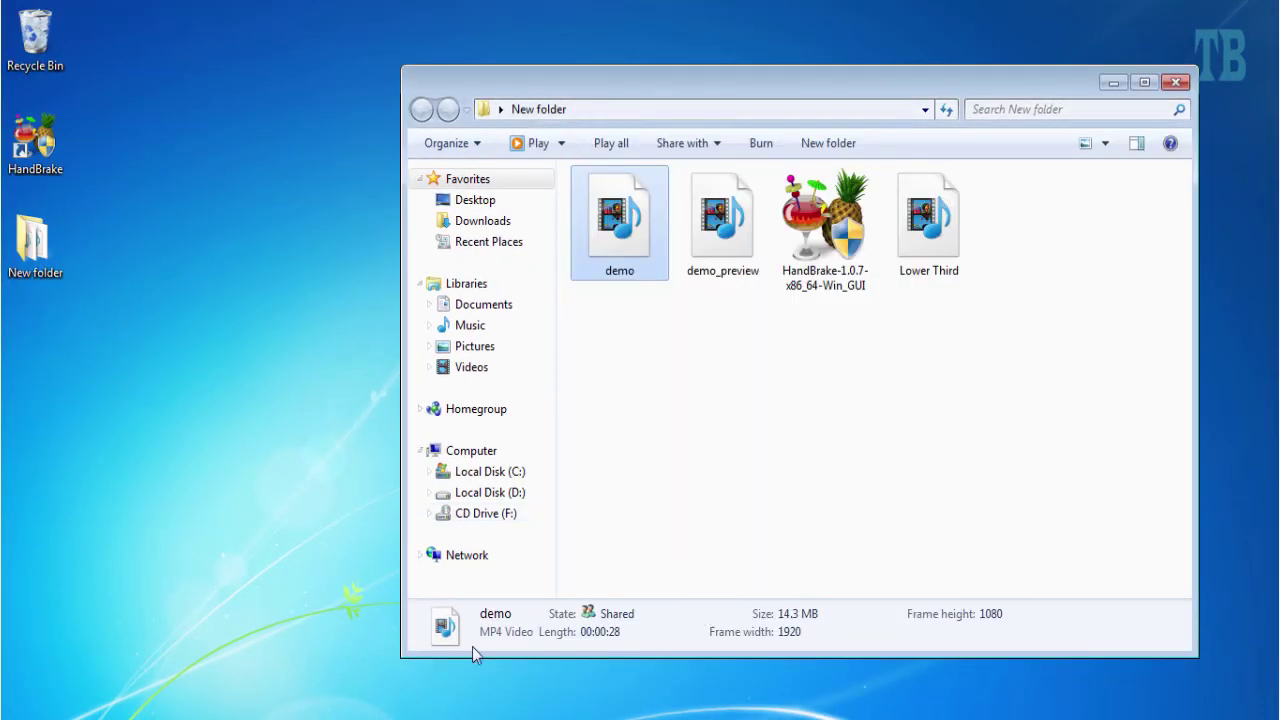
- Switch back to HandBrake, review the video and audio settings, and save them as a new preset named youtube
{"action": "key", "text": "alt+Tab"}
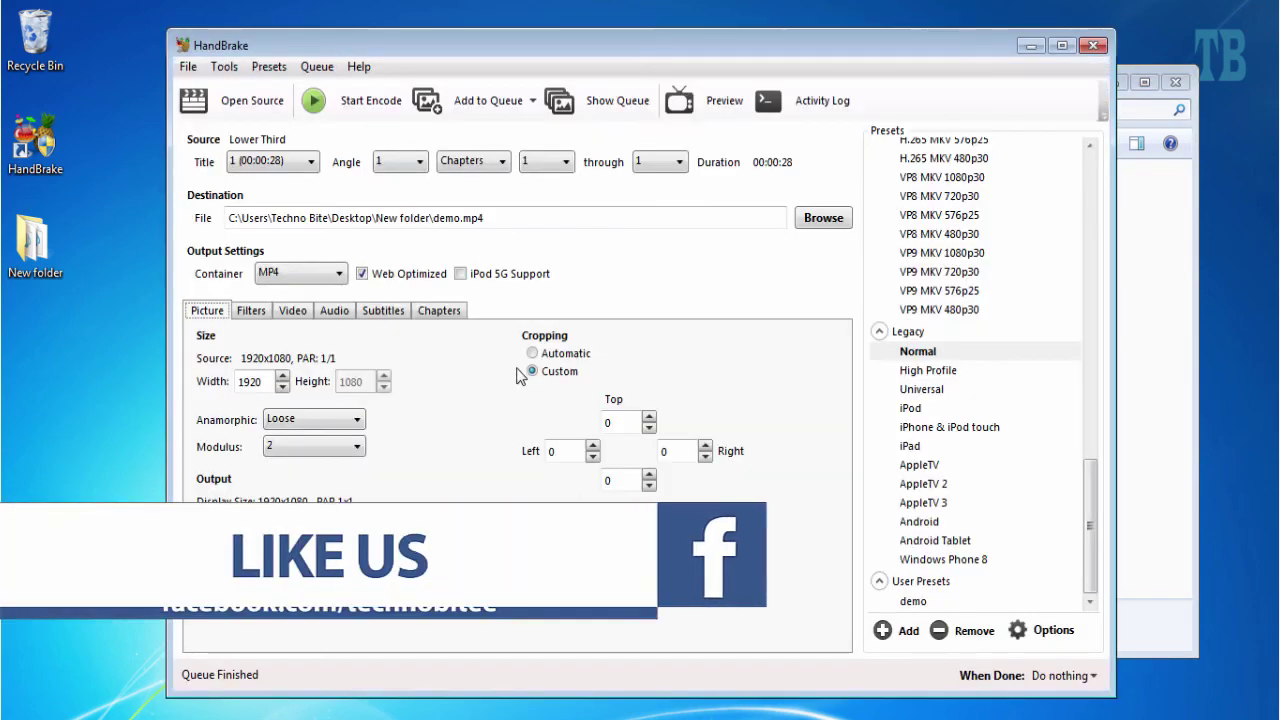
{"action": "left_click", "coordinate": [295, 311]}
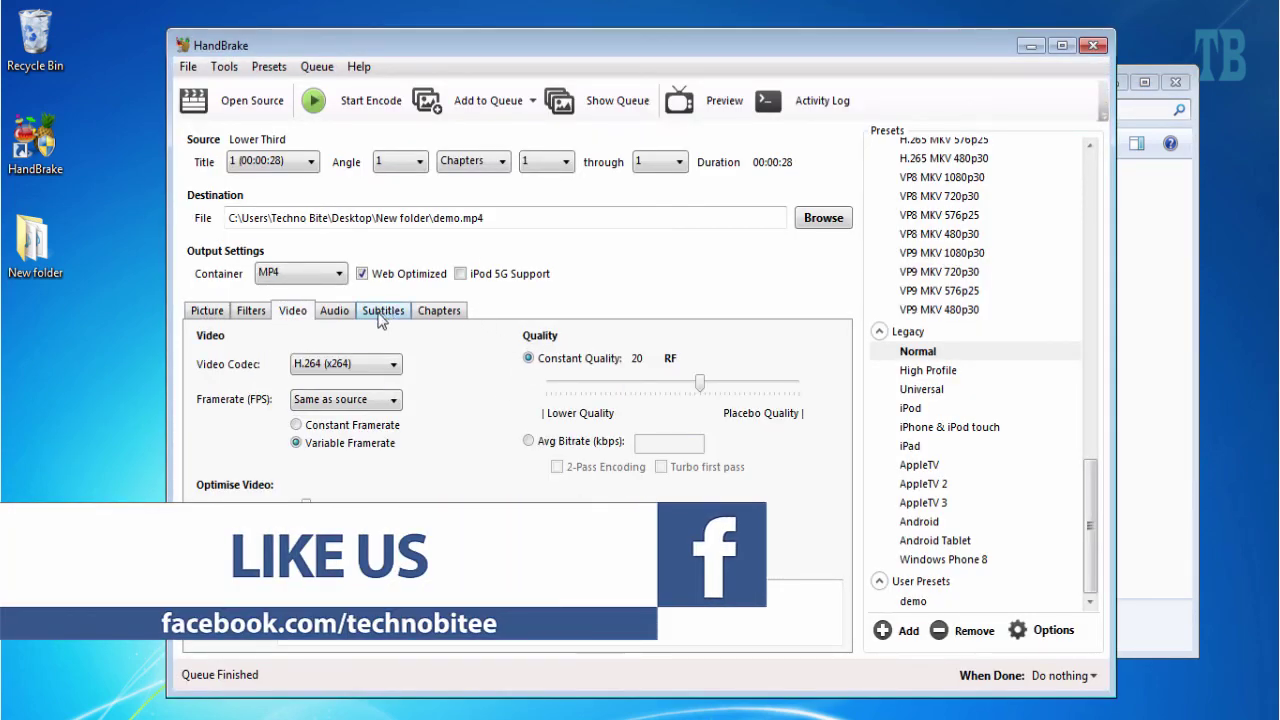
{"action": "left_click", "coordinate": [380, 312]}
{"action": "left_click", "coordinate": [336, 311]}
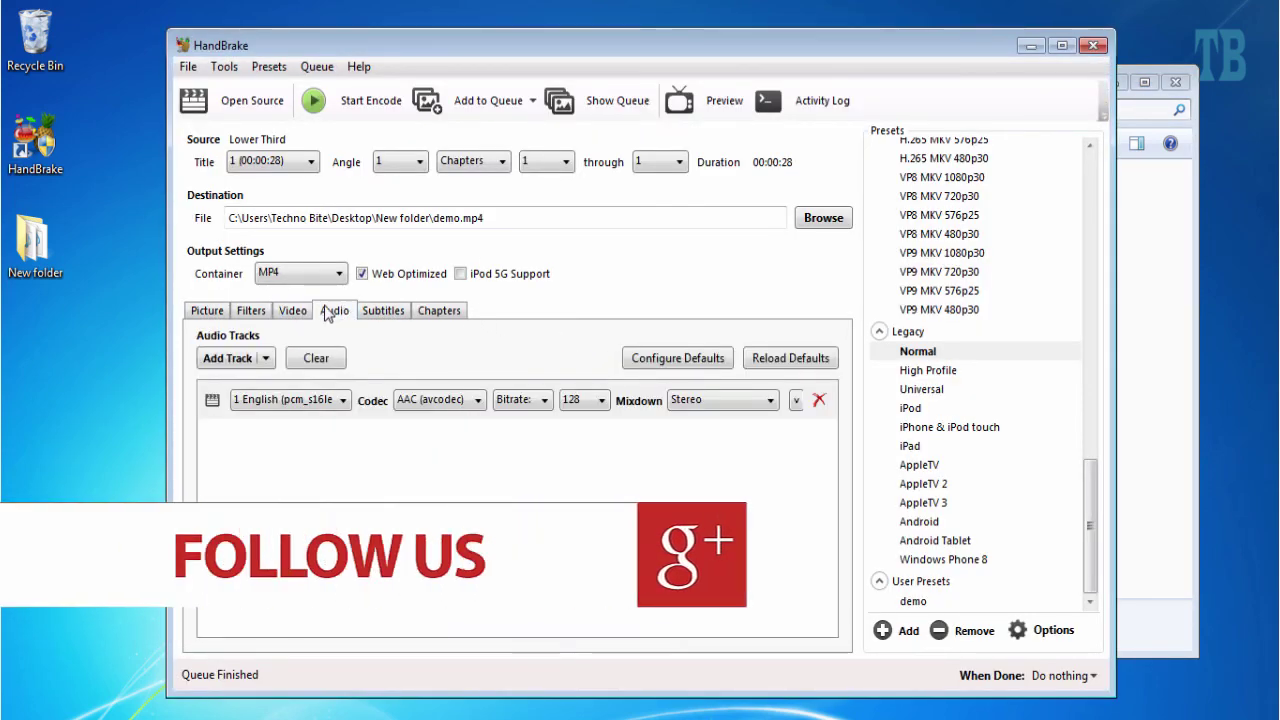
{"action": "left_click", "coordinate": [893, 632]}
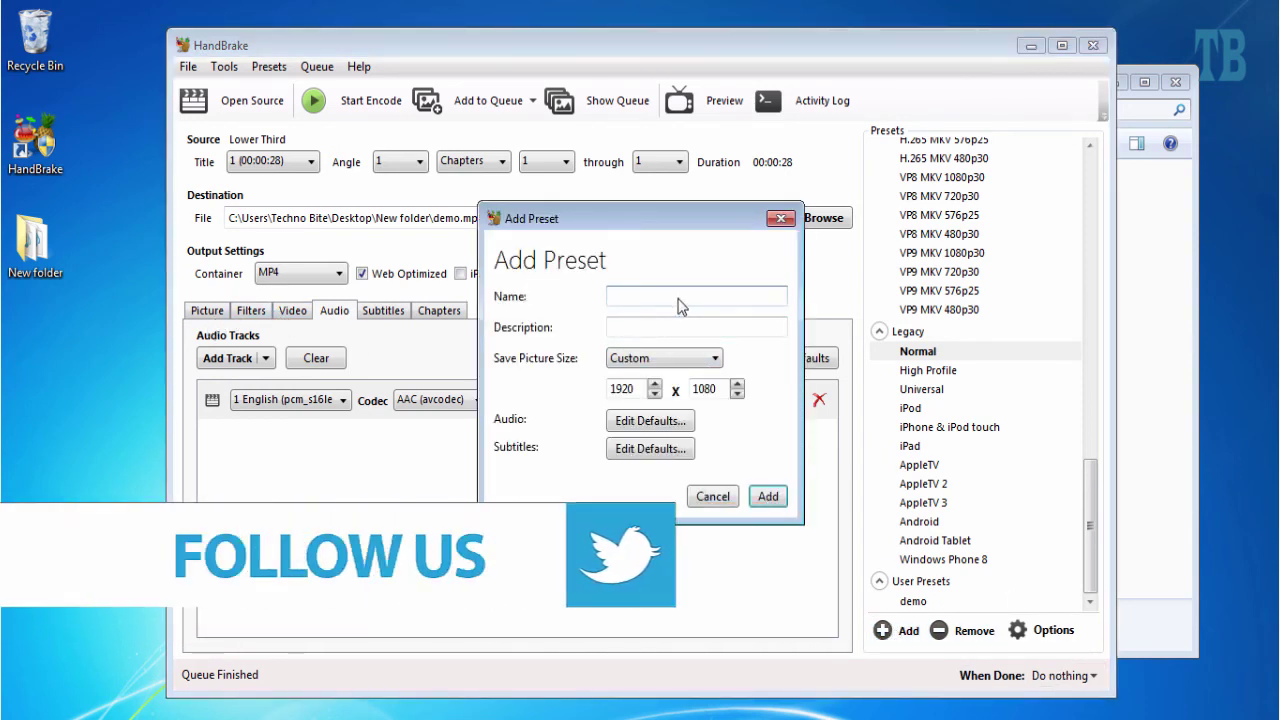
{"action": "type", "text": "youutube"}
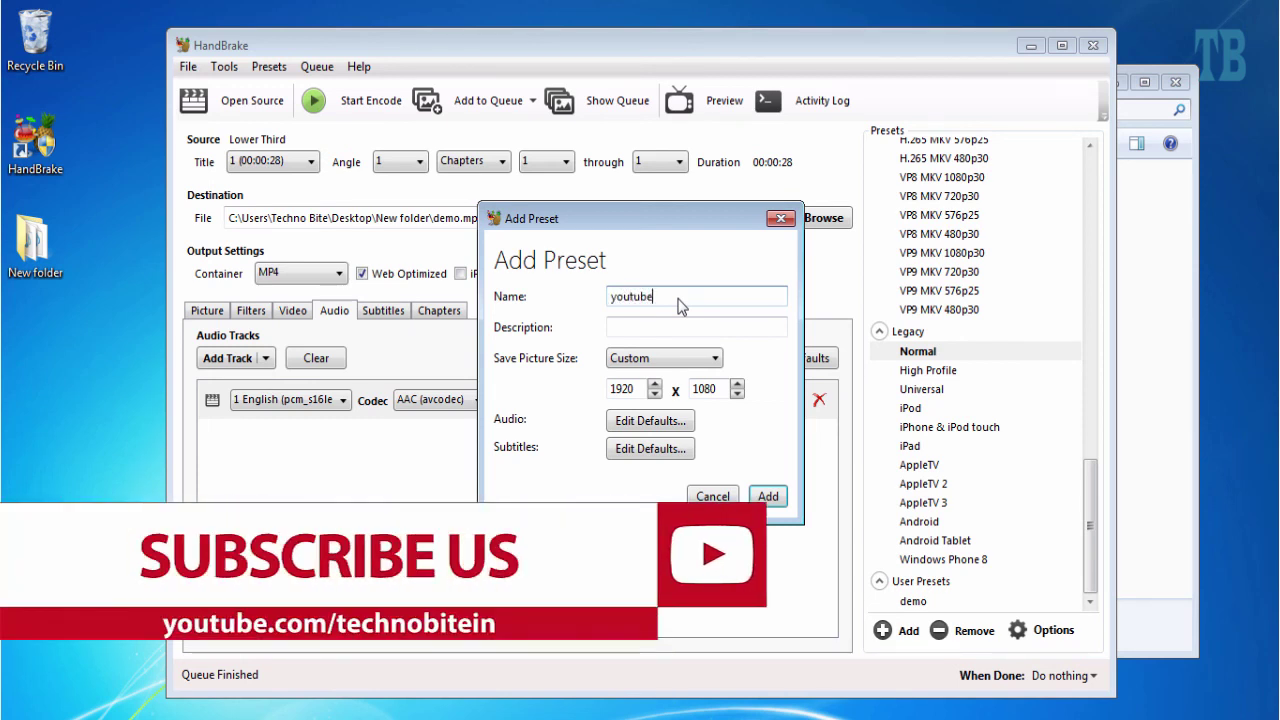
{"action": "left_click", "coordinate": [768, 497]}
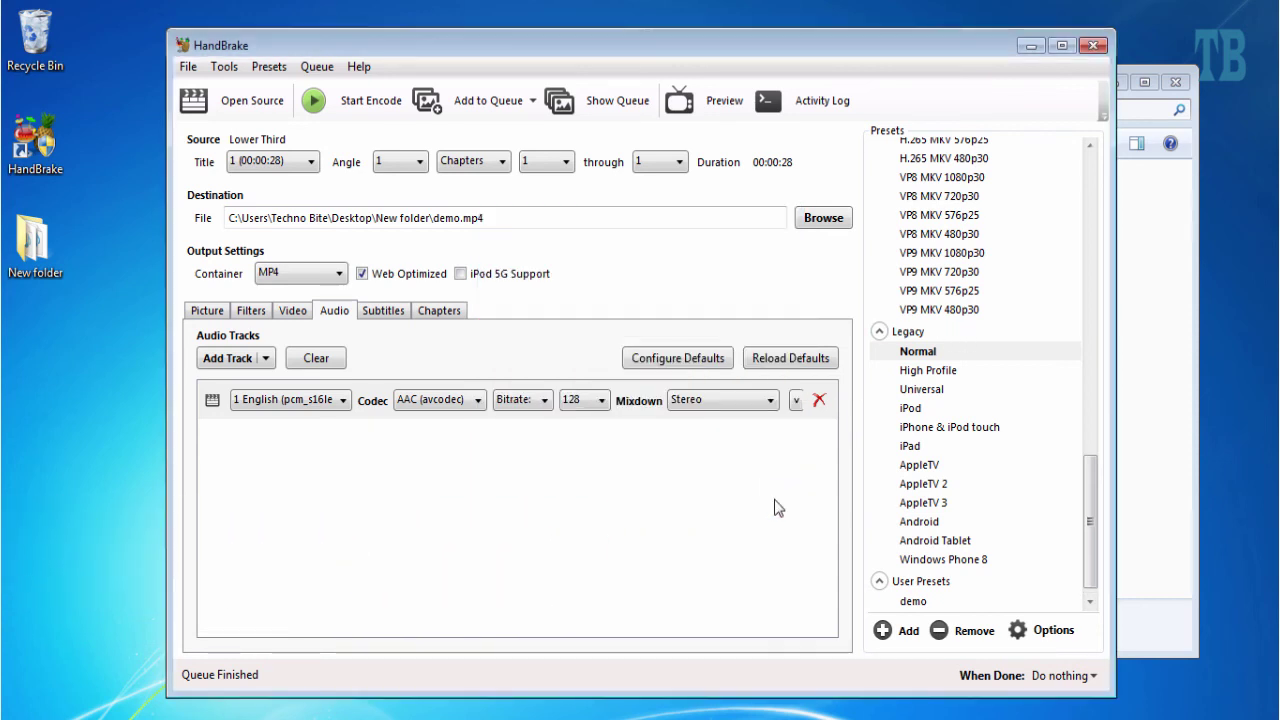
- Apply the youtube user preset and check its video and picture settings
{"action": "scroll", "coordinate": [1085, 518], "scroll_direction": "down", "scroll_amount": 1}
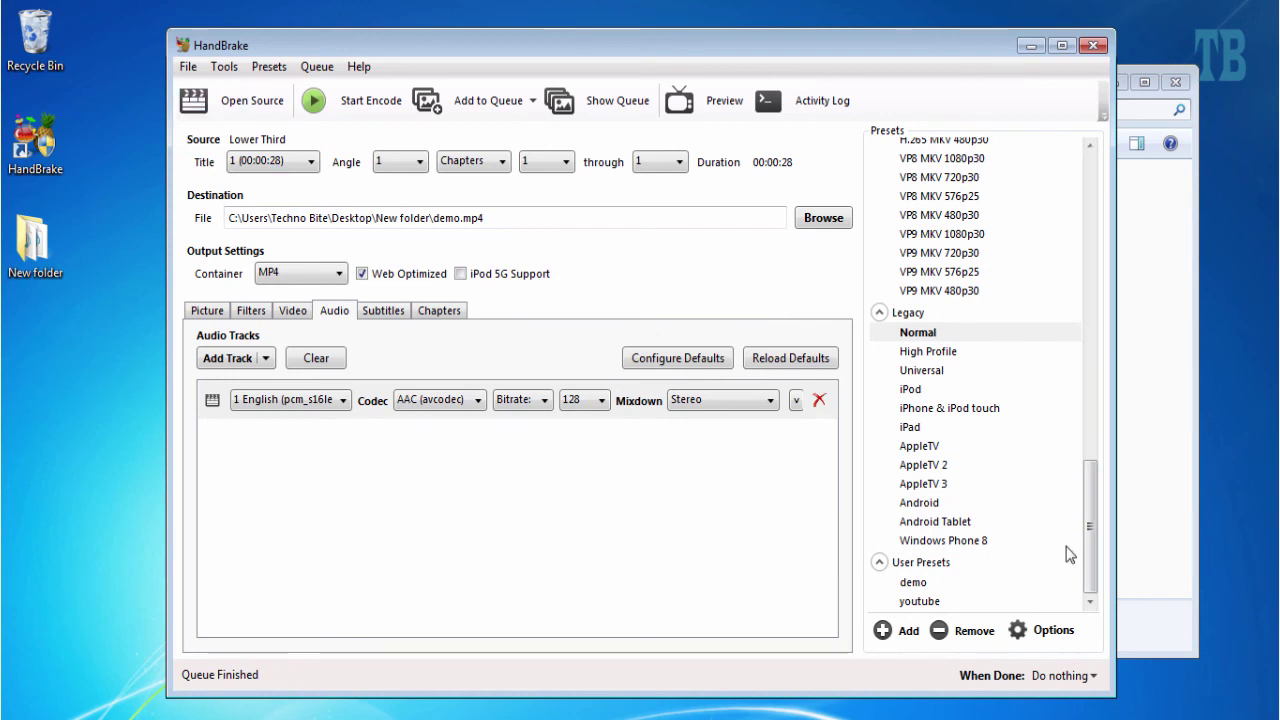
{"action": "left_click", "coordinate": [926, 604]}
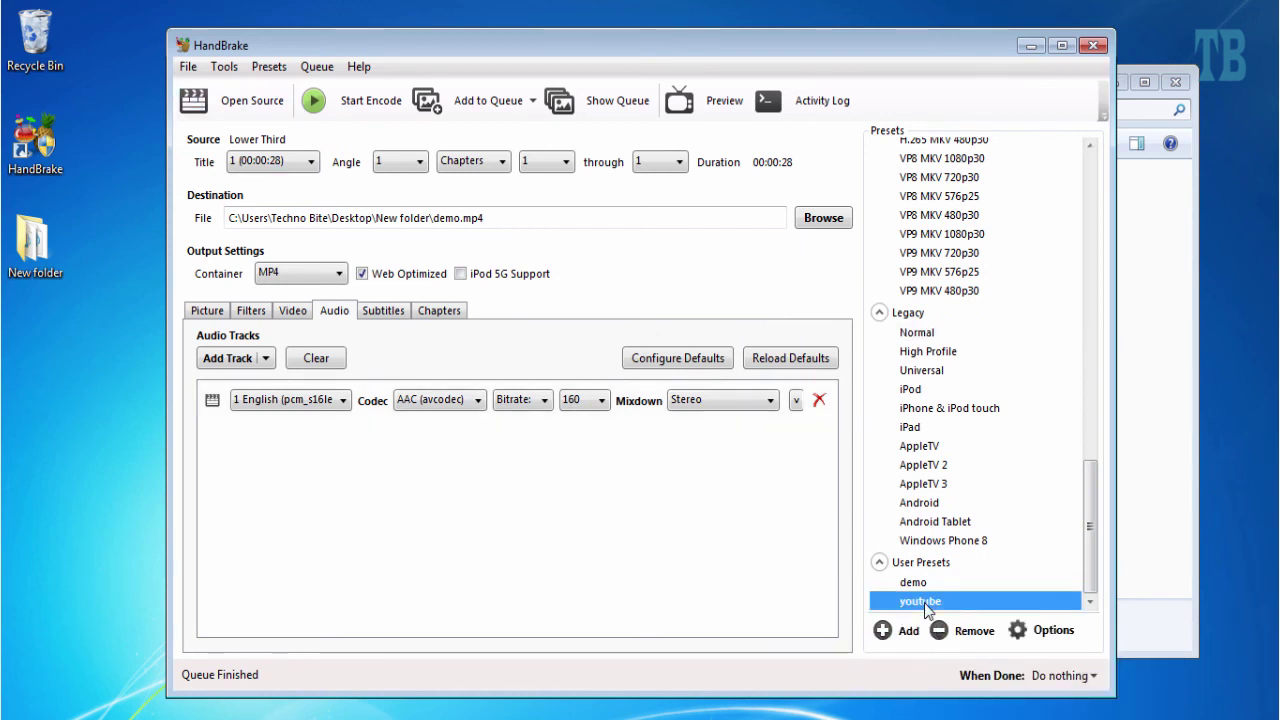
{"action": "left_click", "coordinate": [282, 311]}
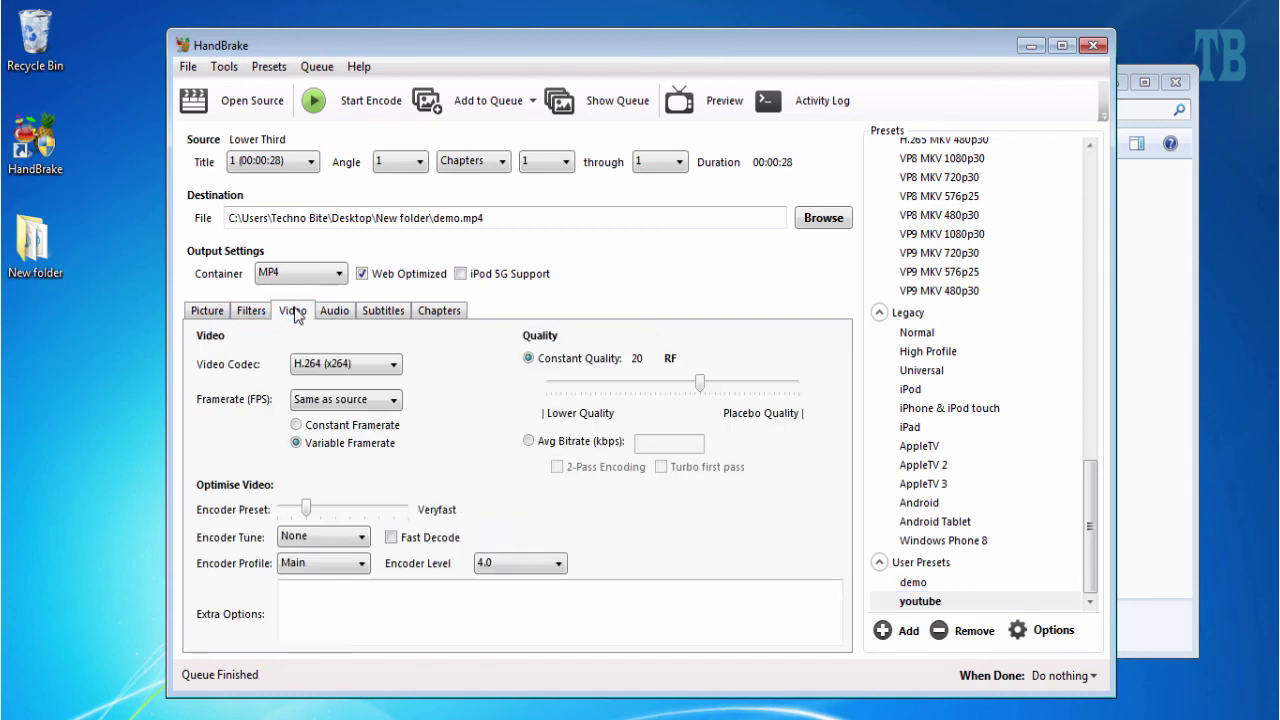
{"action": "left_click", "coordinate": [209, 312]}
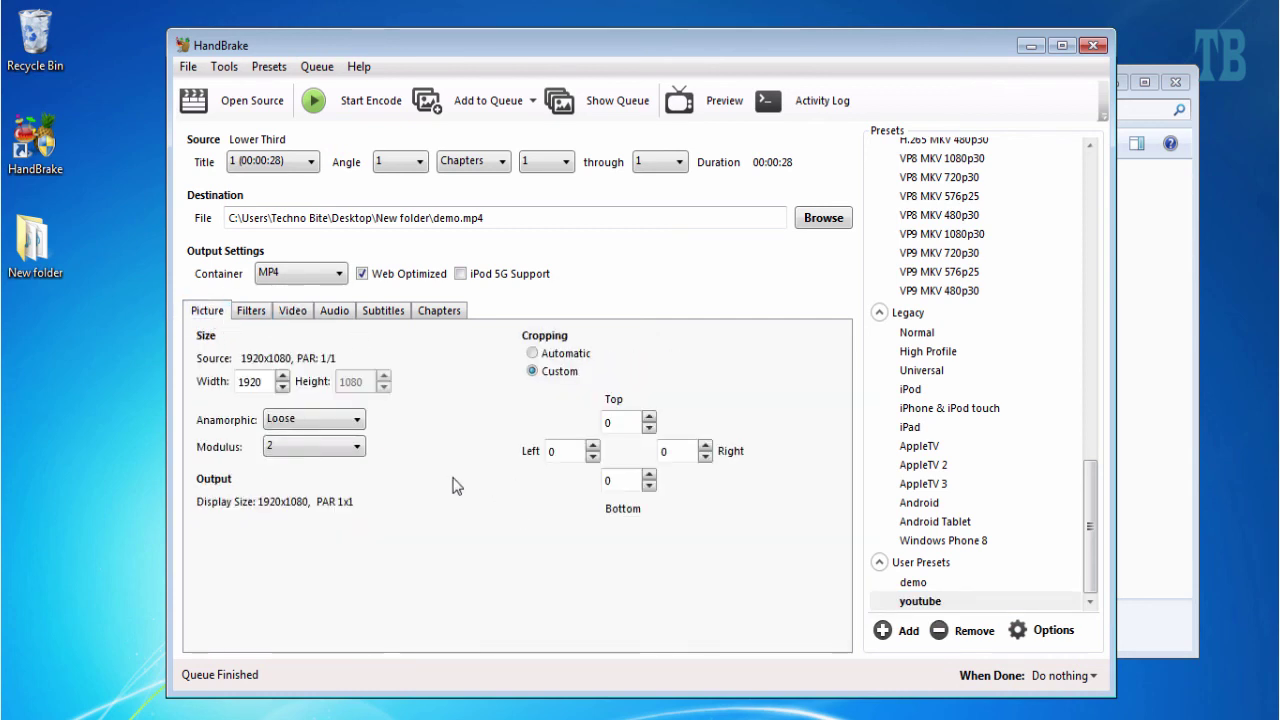